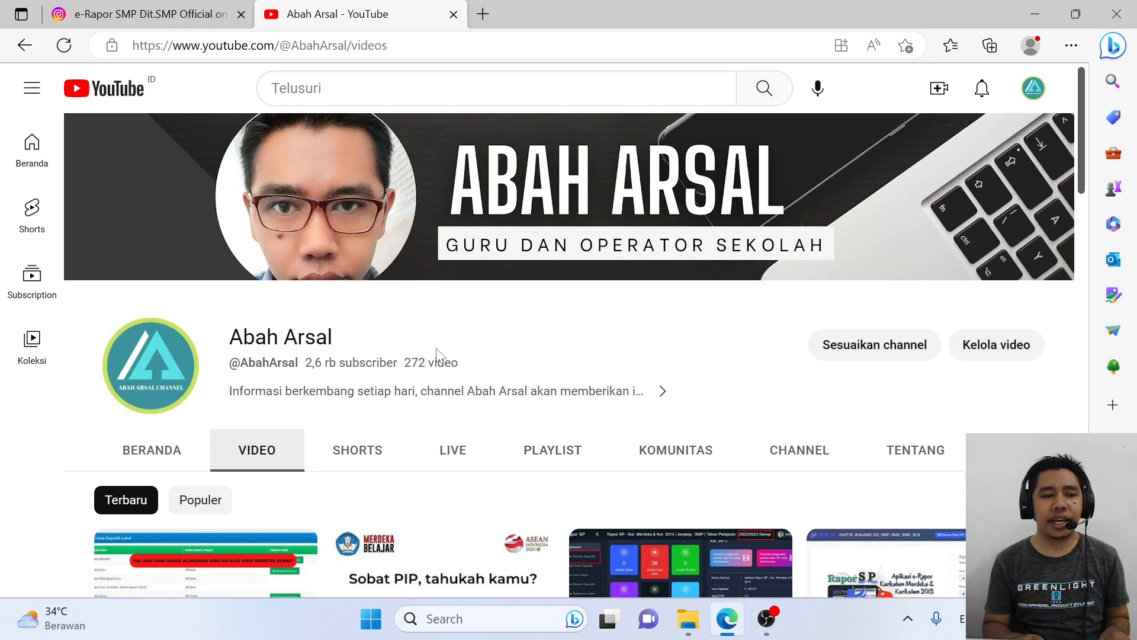
Step: Bring up the Instagram e-Rapor announcement post and scroll its caption down to the download link
left_click(143, 8)
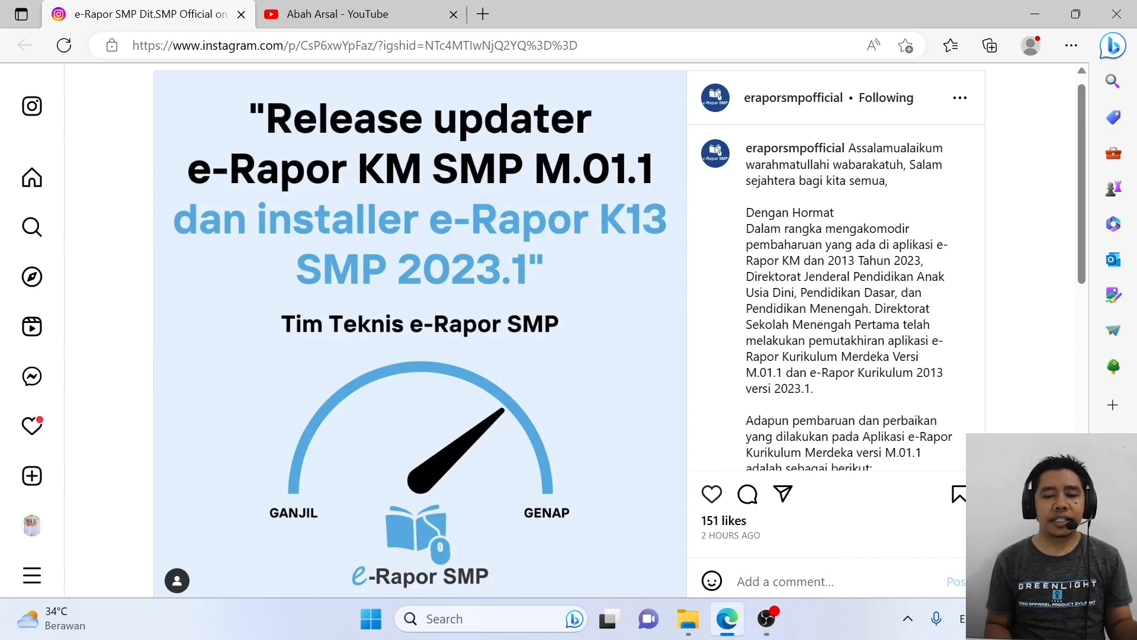
scroll(827, 297, "down", 3)
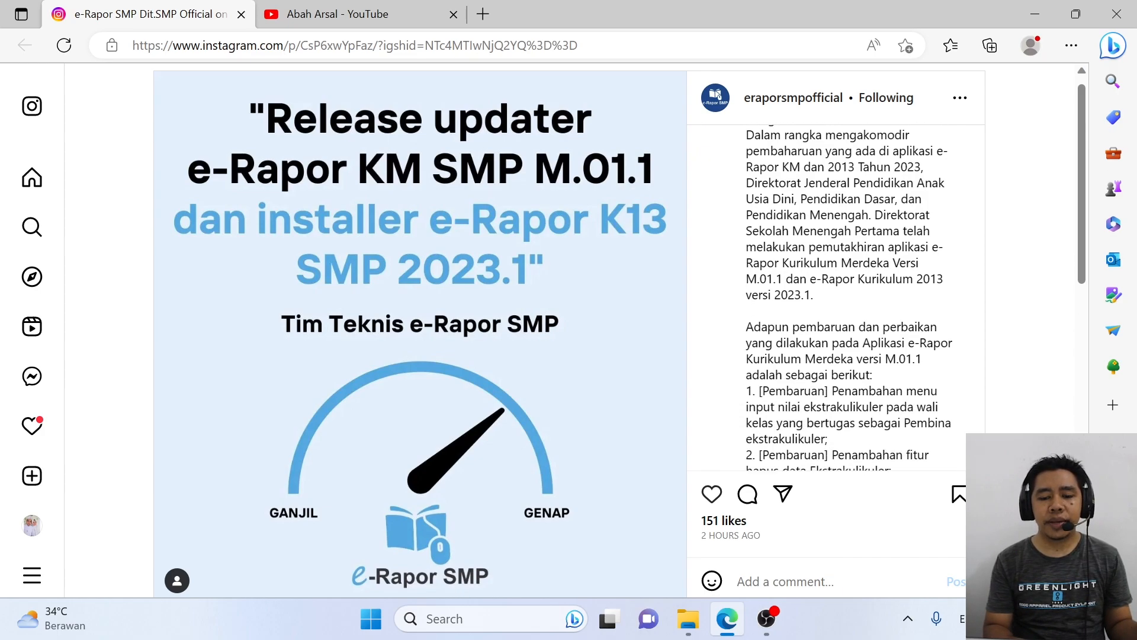
scroll(826, 297, "down", 3)
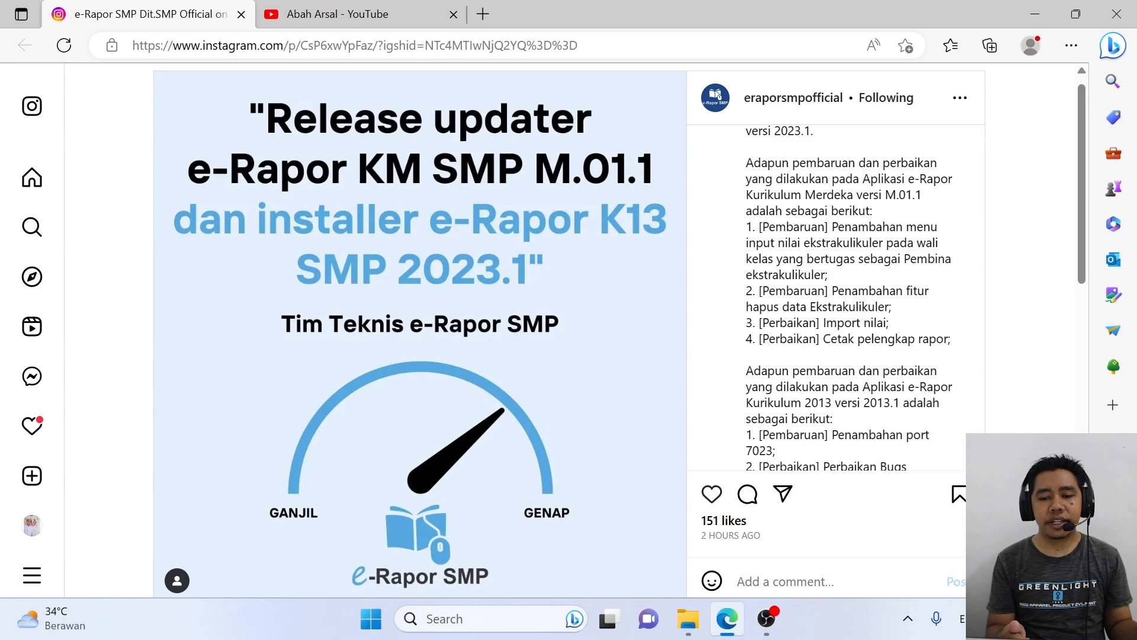
scroll(827, 298, "down", 5)
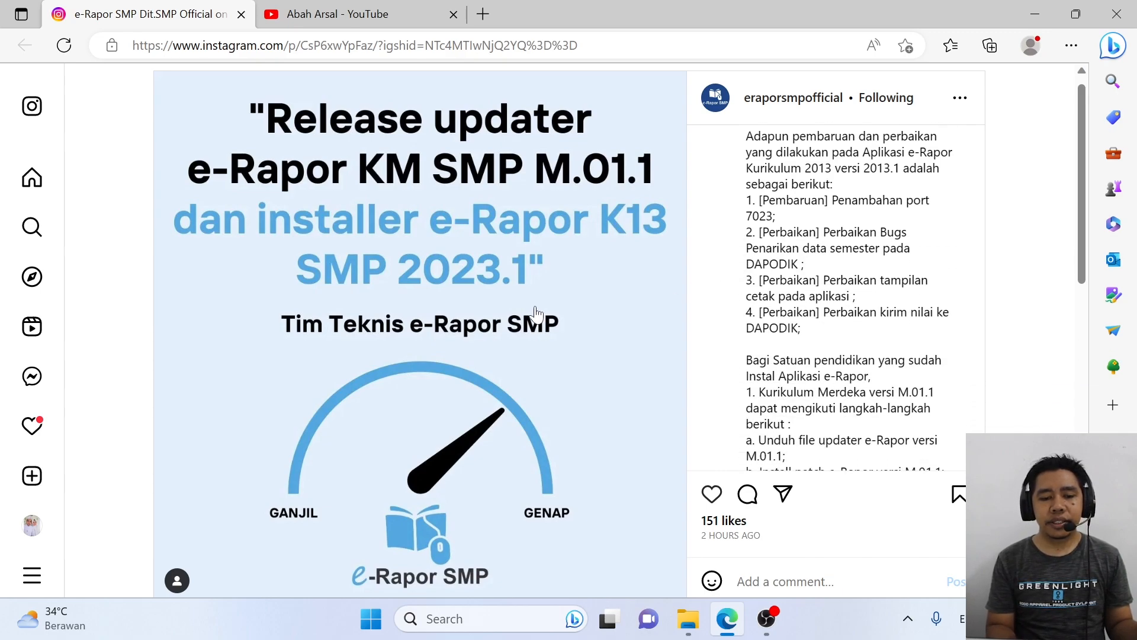
scroll(536, 314, "down", 1)
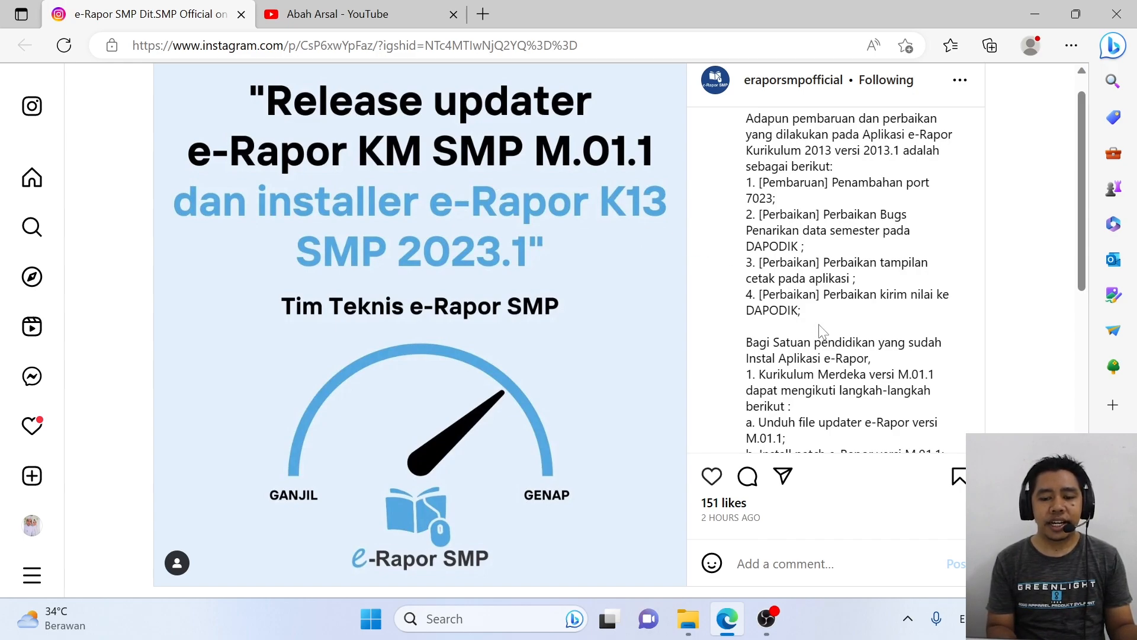
scroll(822, 332, "down", 10)
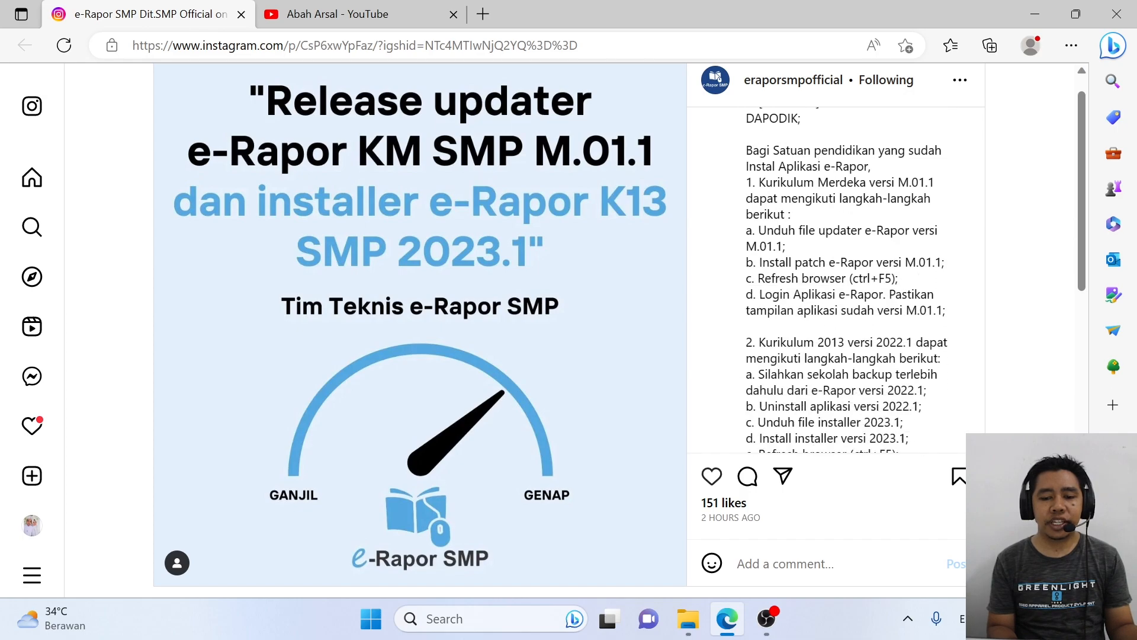
scroll(822, 332, "down", 1)
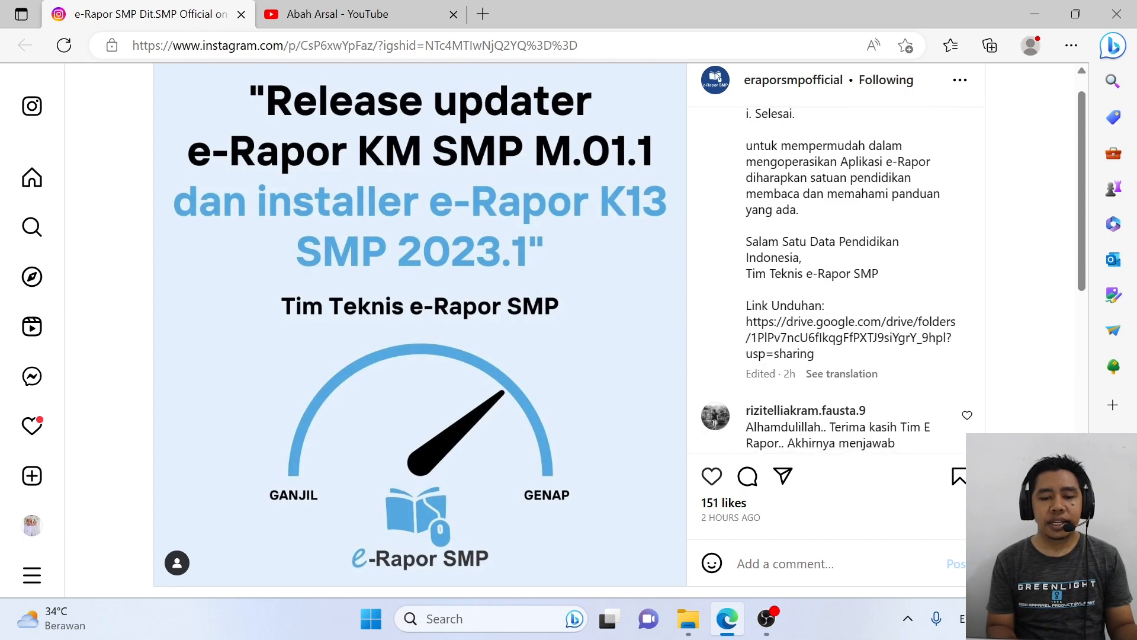
Step: Open the caption's Google Drive link in a new tab, showing the '8. Hasil Kegiatan' folder
left_click_drag(746, 321, 826, 355)
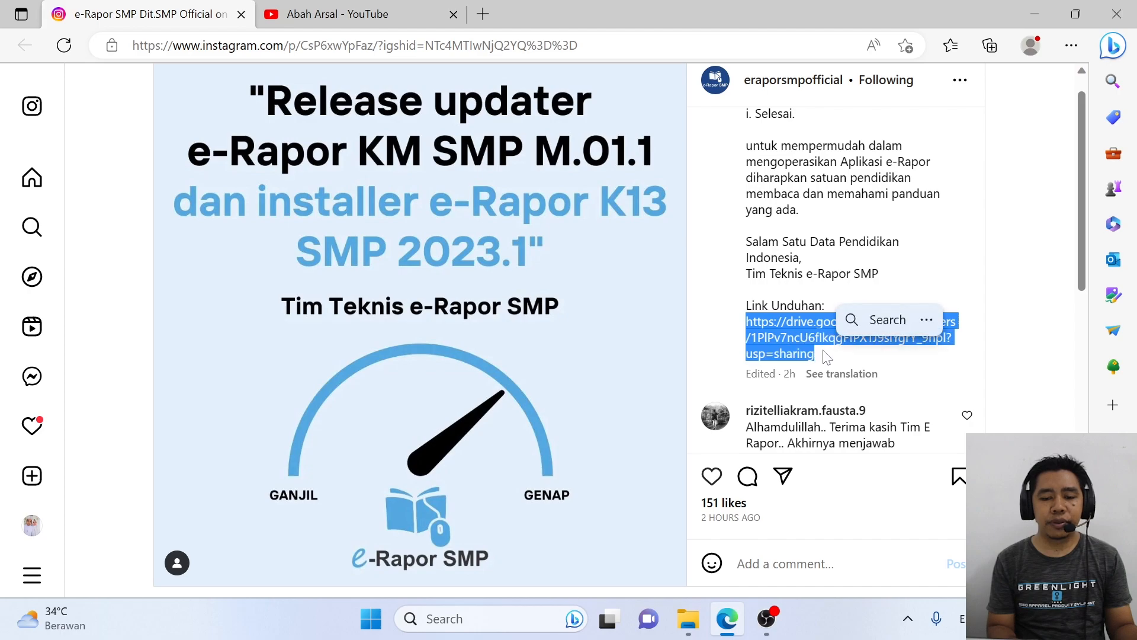
right_click(793, 335)
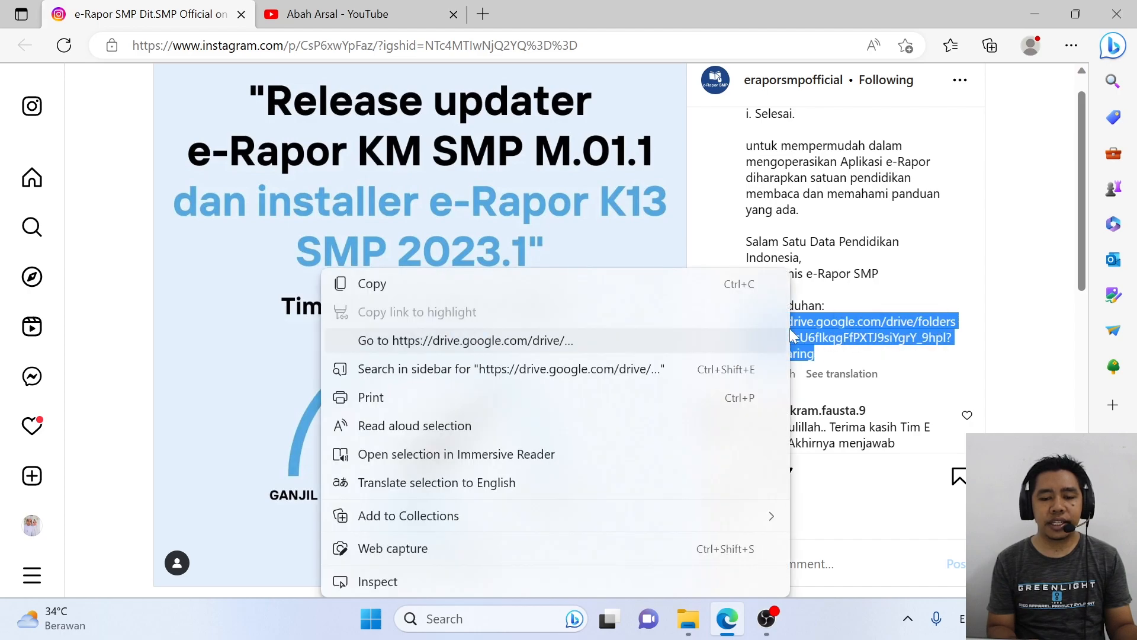
left_click(558, 346)
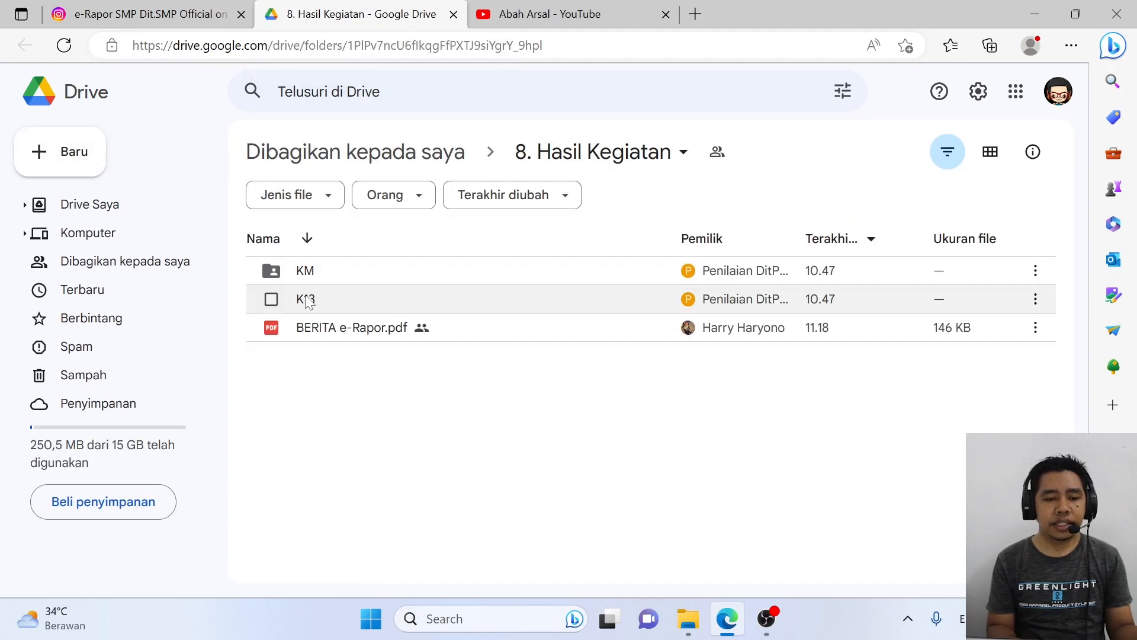
double_click(371, 299)
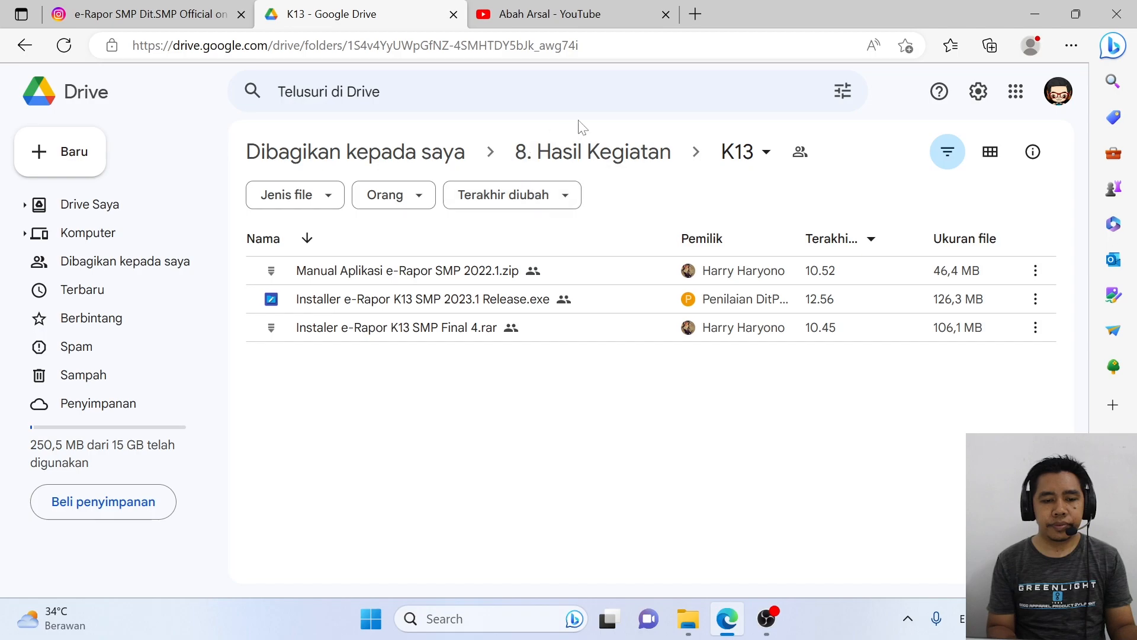
left_click(661, 151)
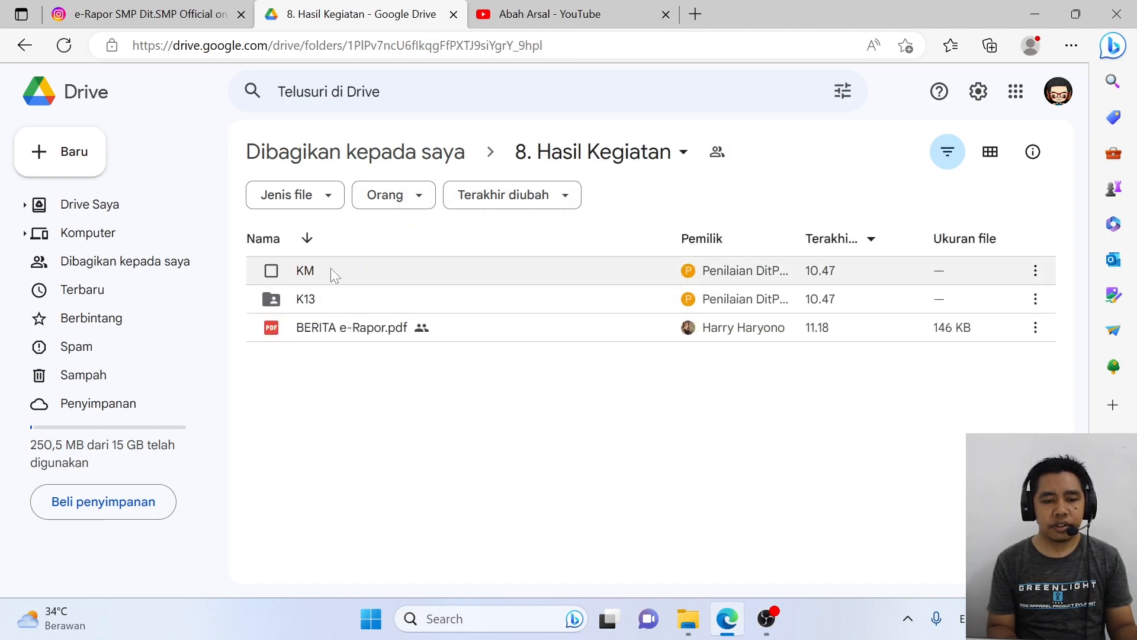
right_click(328, 300)
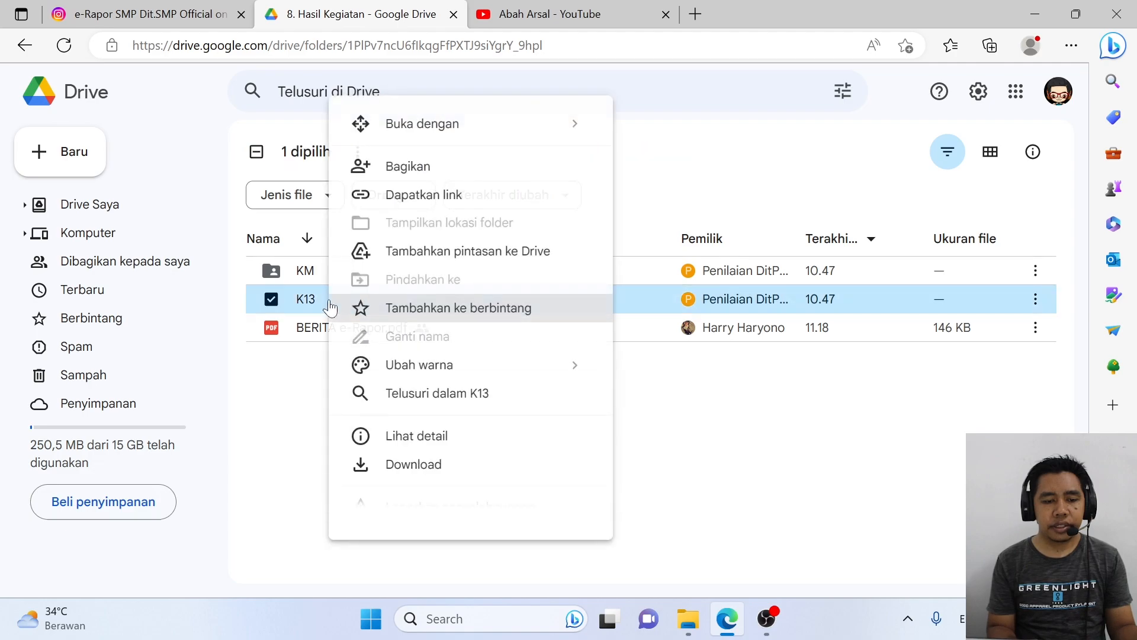
left_click(402, 467)
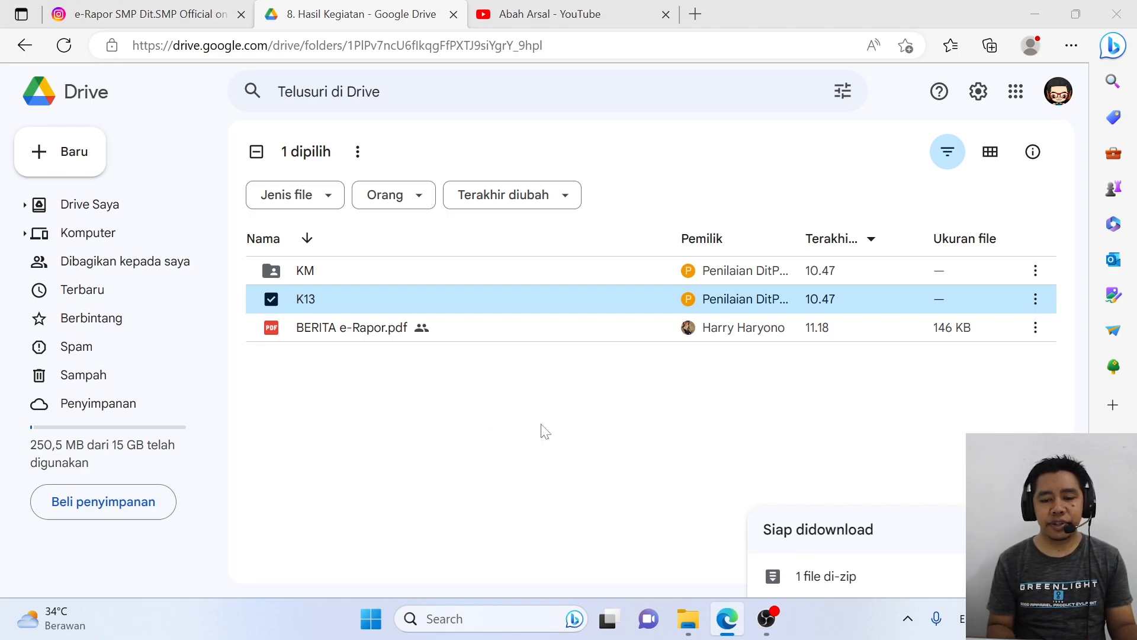
left_click(427, 396)
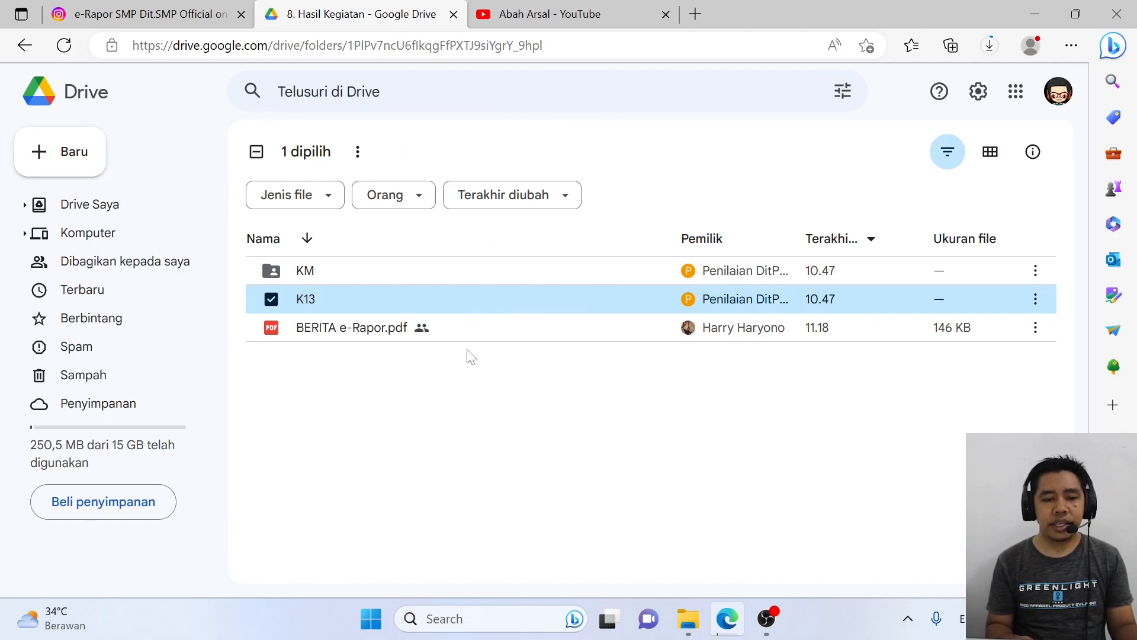
left_click(985, 52)
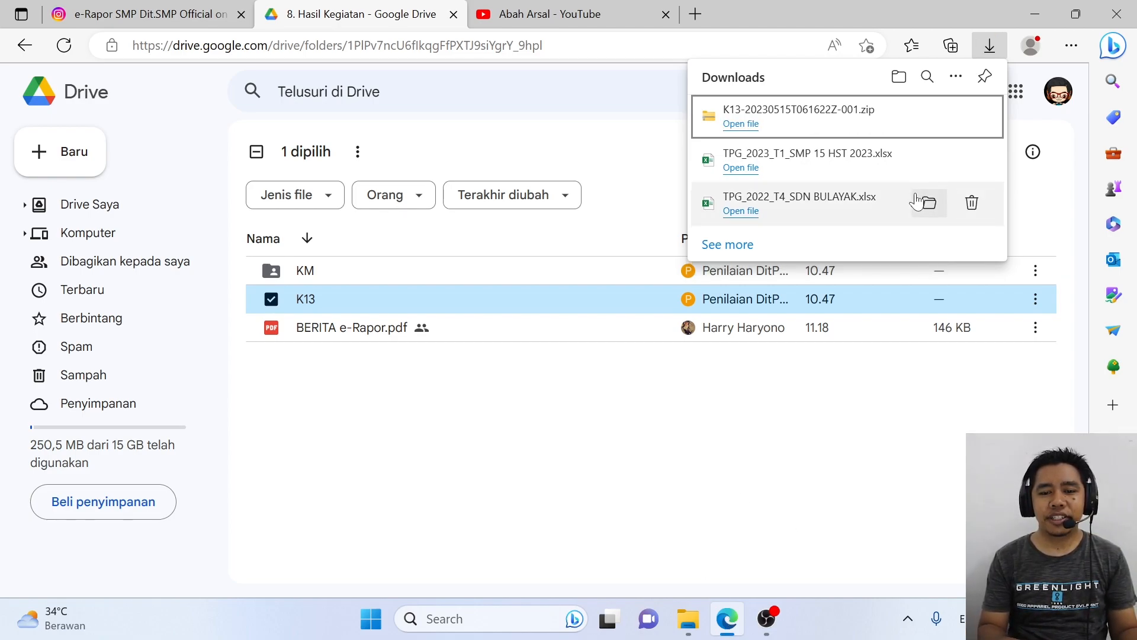
mouse_move(946, 118)
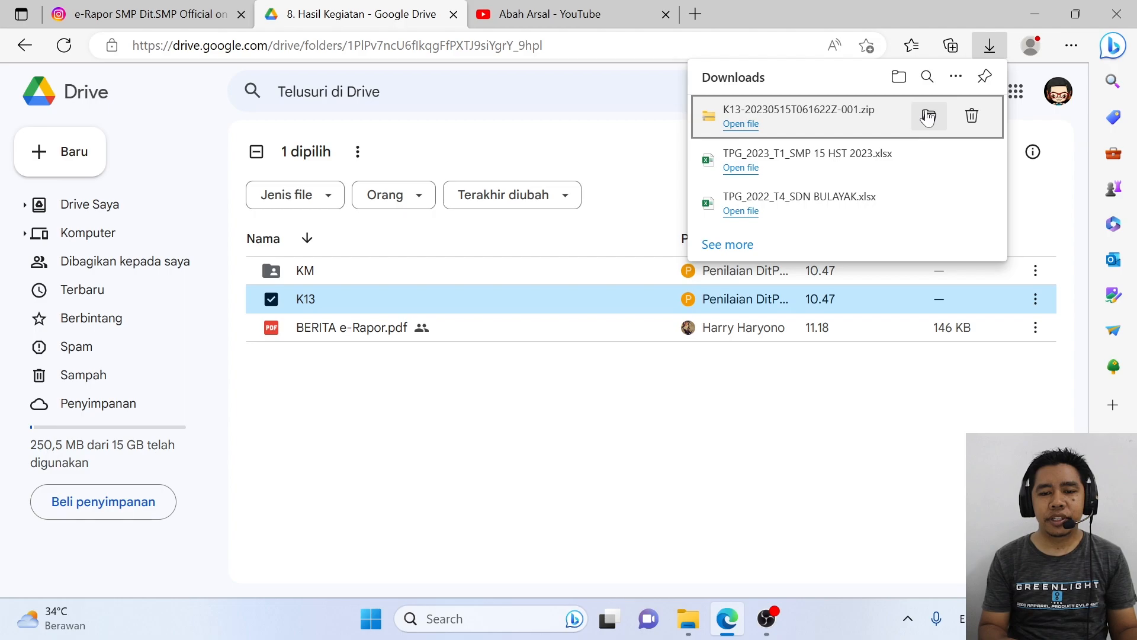
left_click(927, 117)
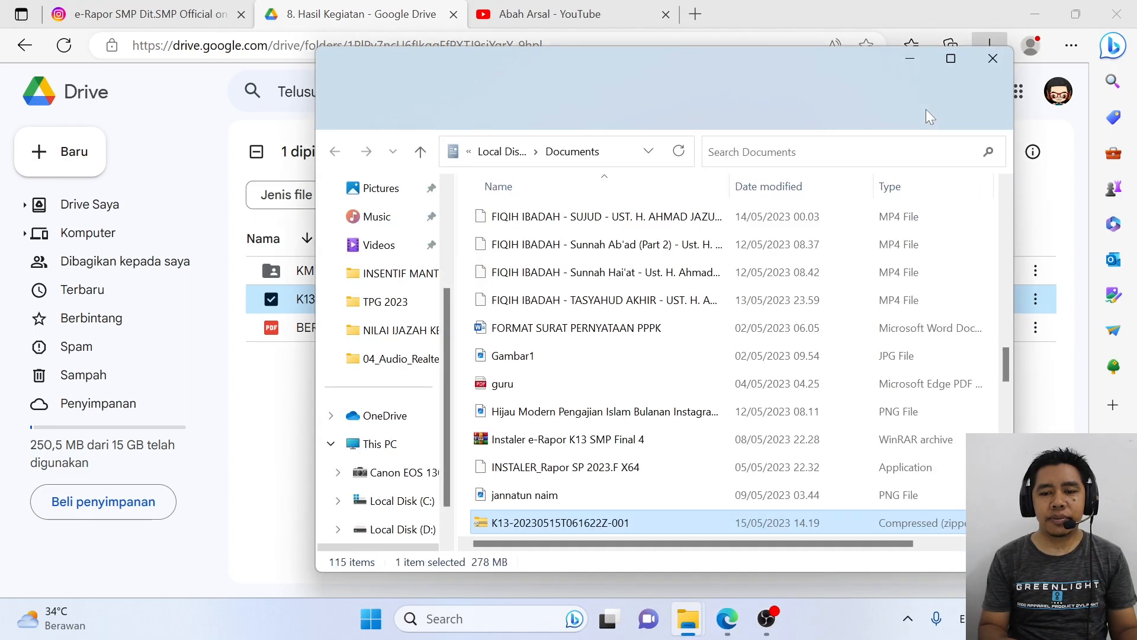
right_click(562, 525)
left_click(641, 296)
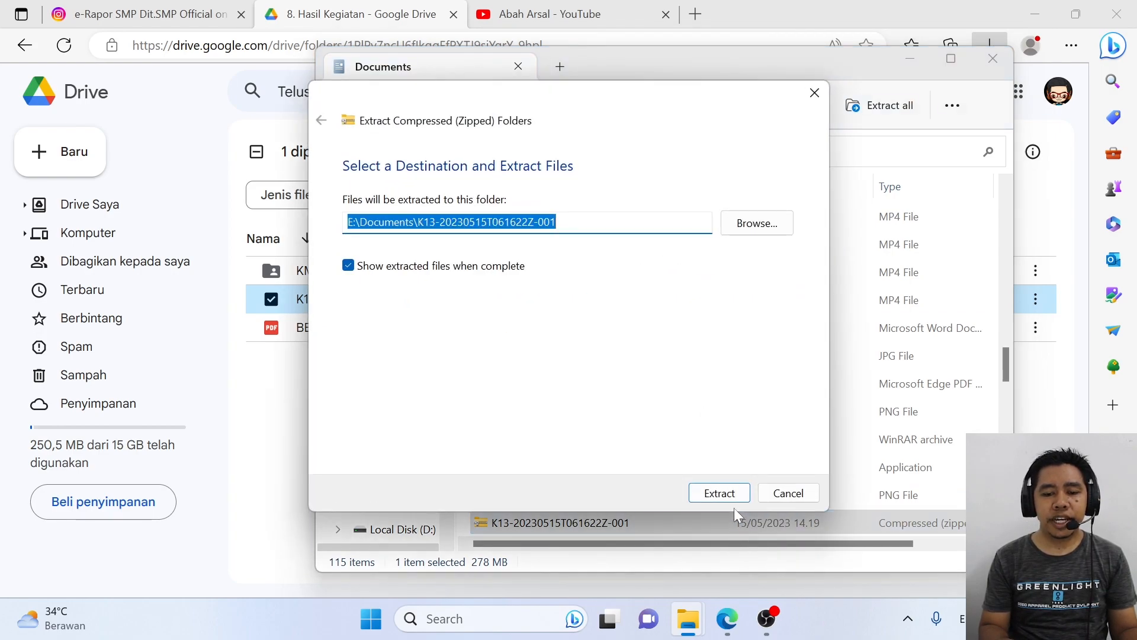
left_click(731, 494)
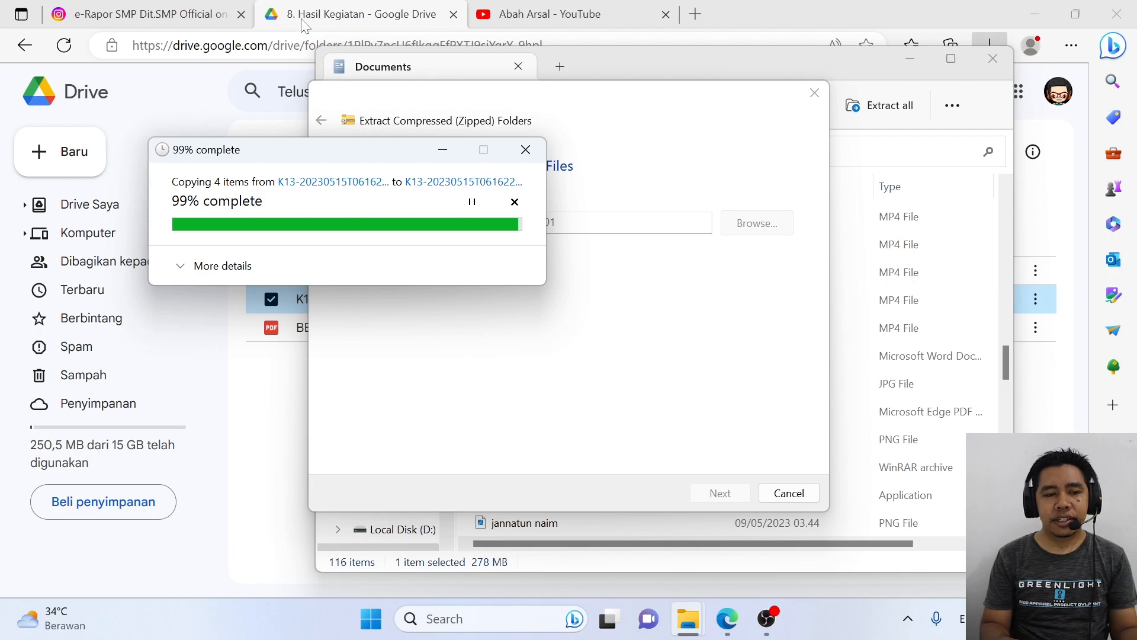
left_click(155, 11)
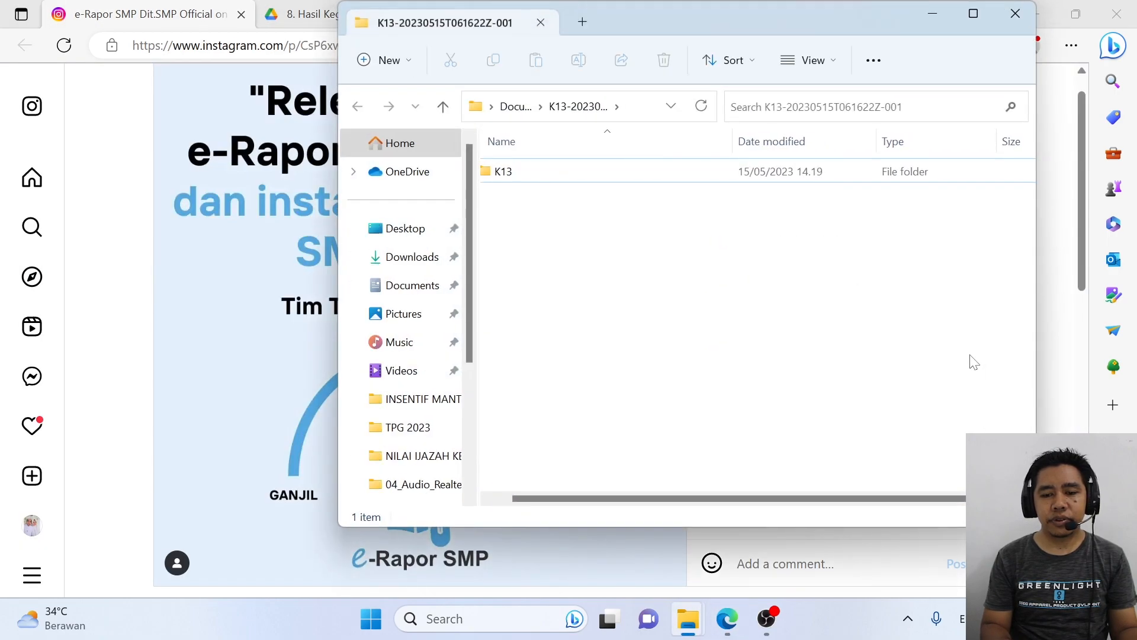
Step: Scroll the Instagram caption to the K13 2022.1-to-2023.1 upgrade steps: backup, uninstall, install, restore
left_click(1070, 378)
scroll(891, 306, "up", 2)
scroll(890, 307, "up", 7)
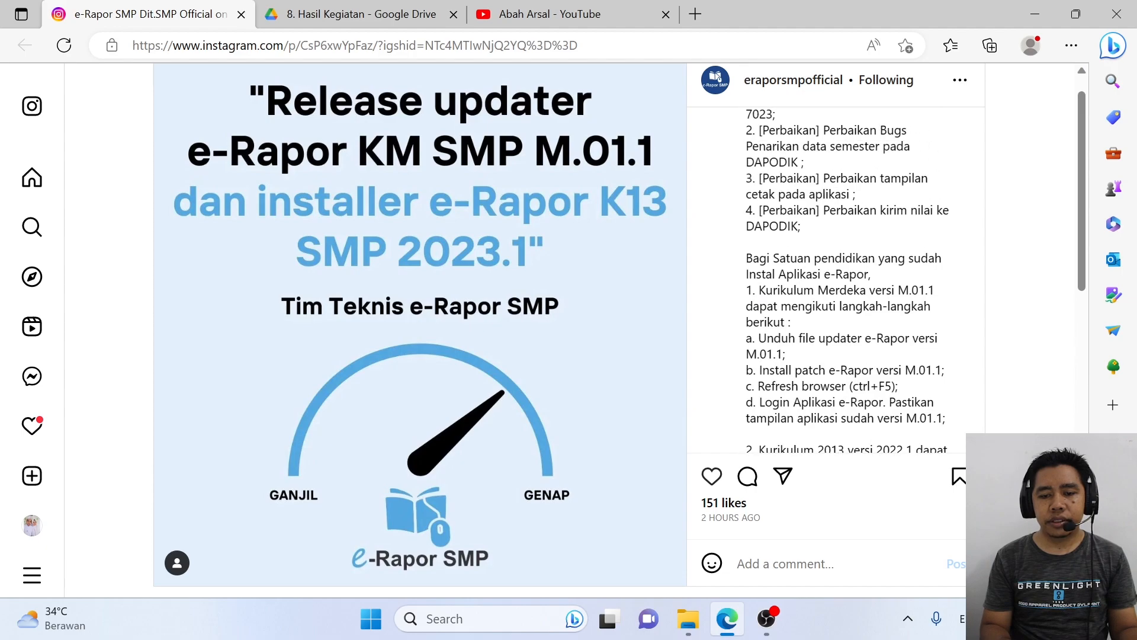
scroll(890, 307, "down", 1)
scroll(890, 307, "up", 3)
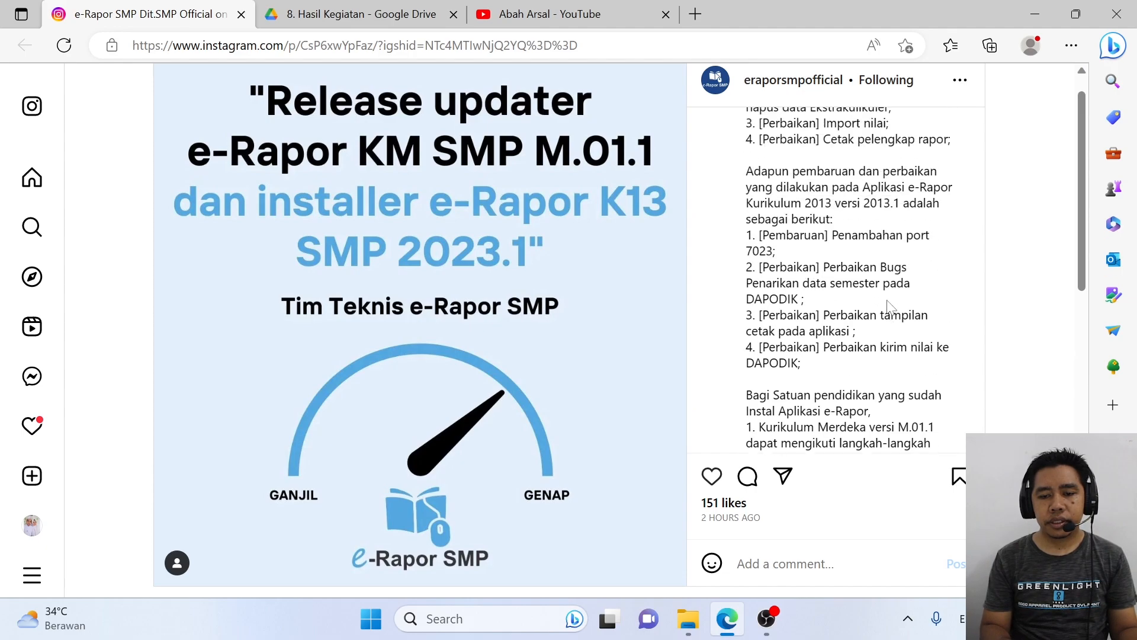
scroll(890, 307, "up", 1)
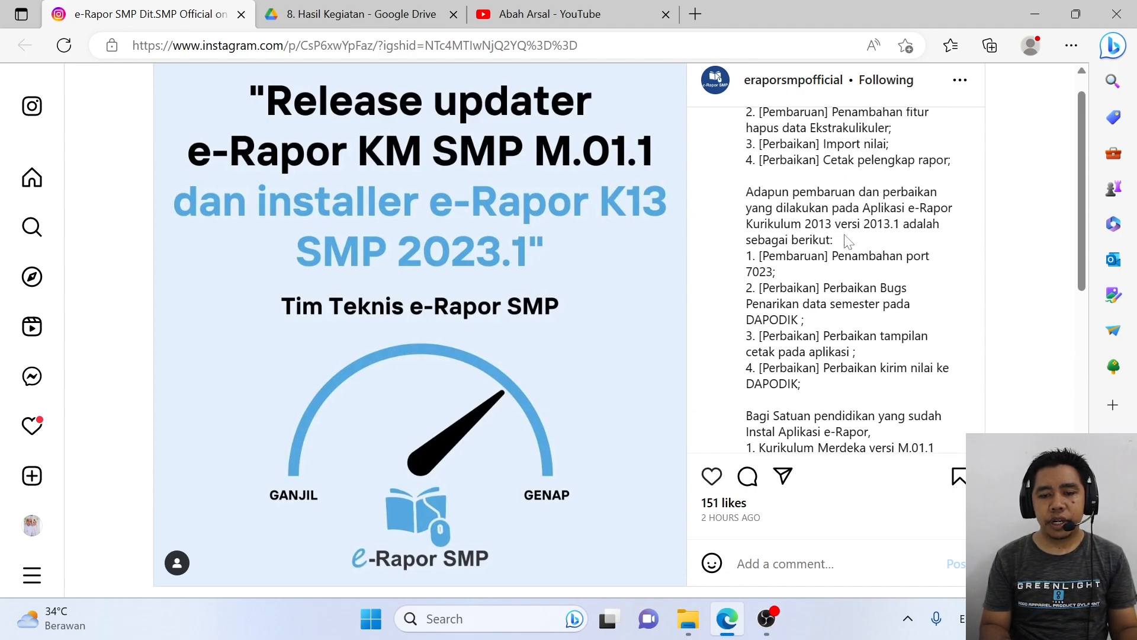
scroll(867, 272, "down", 6)
scroll(867, 273, "down", 3)
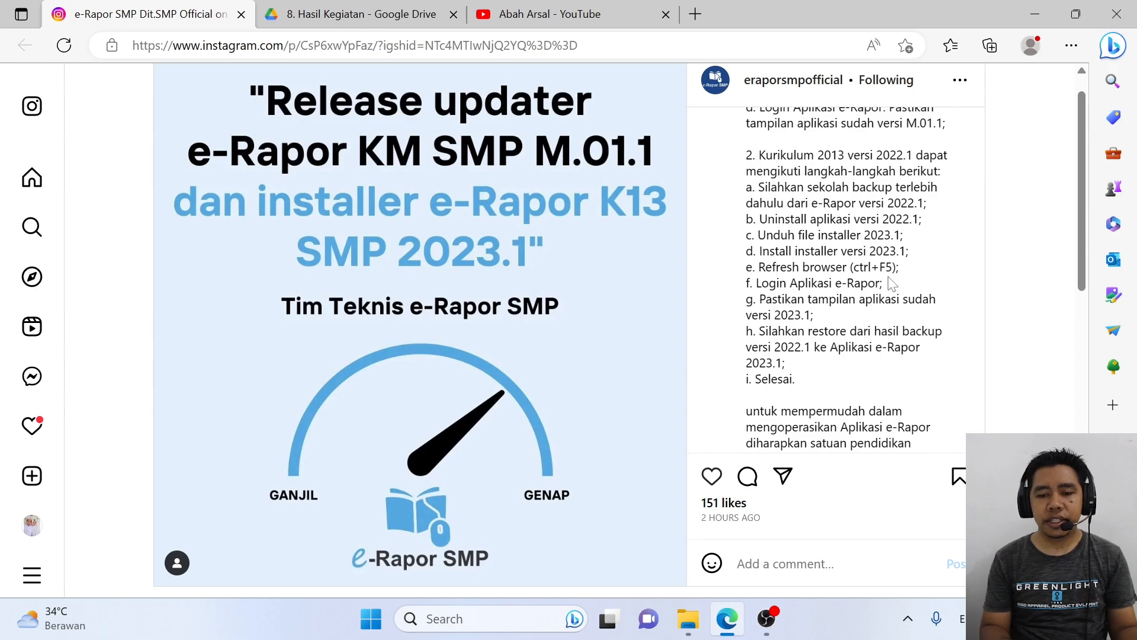
left_click(687, 618)
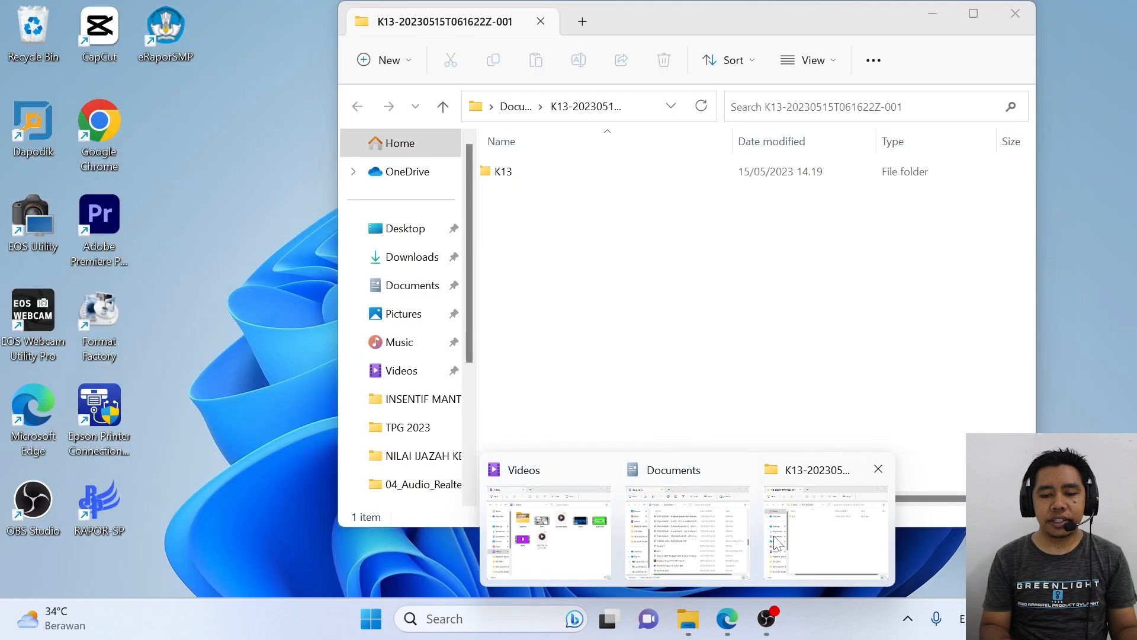
Step: Open the K13 folder and its 'Instaler e-Rapor K13 SMP Final 4' archive
left_click(773, 539)
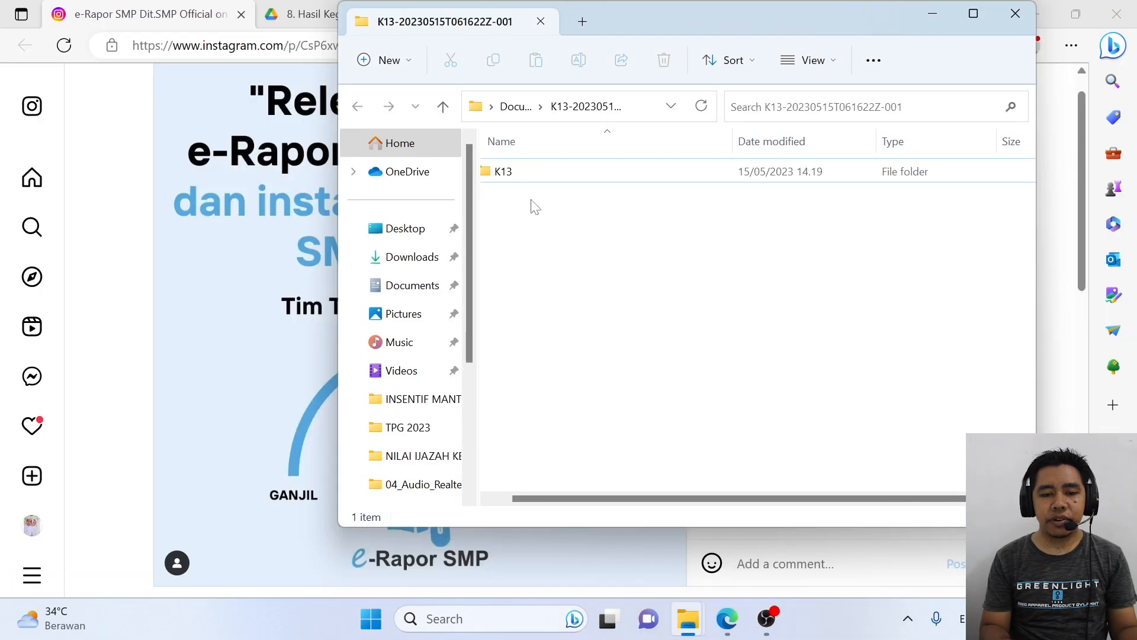
double_click(513, 173)
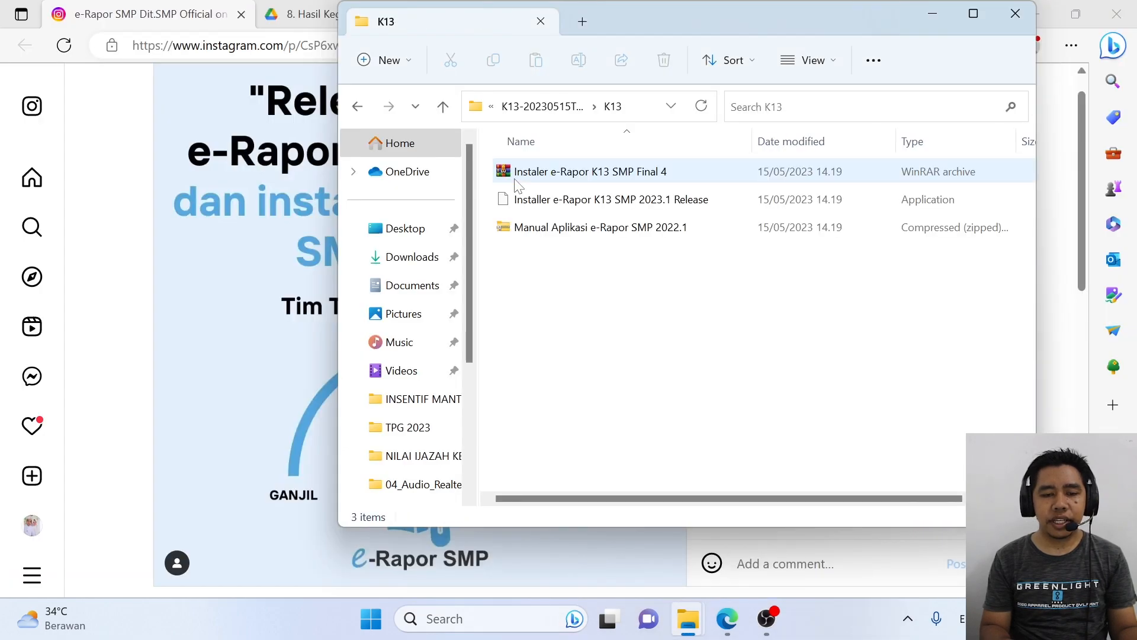
right_click(568, 173)
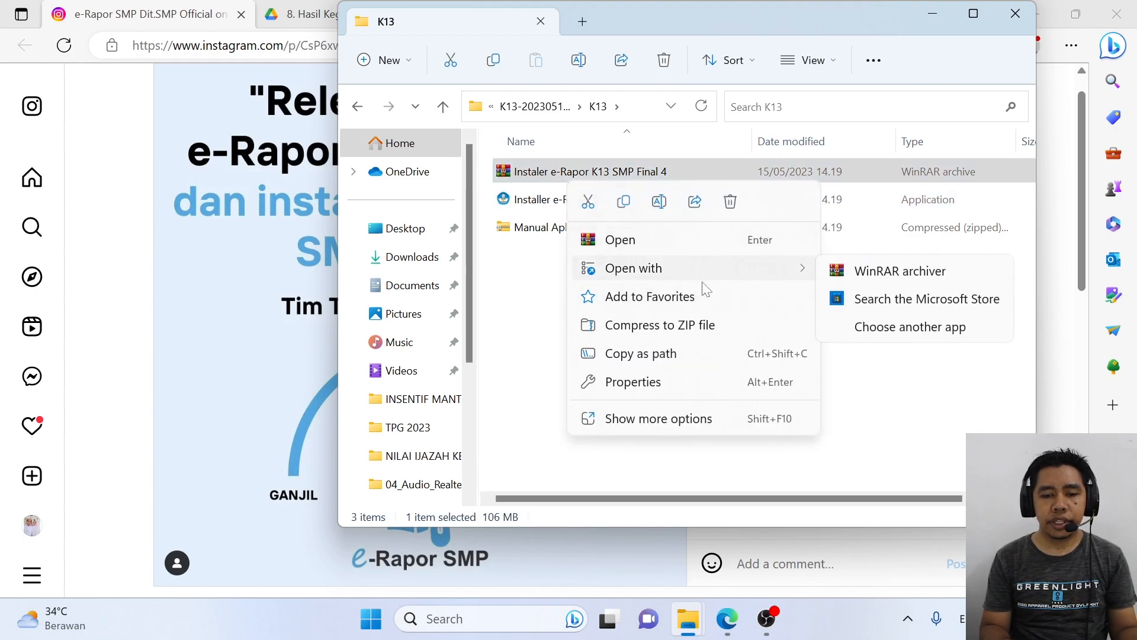
left_click(616, 418)
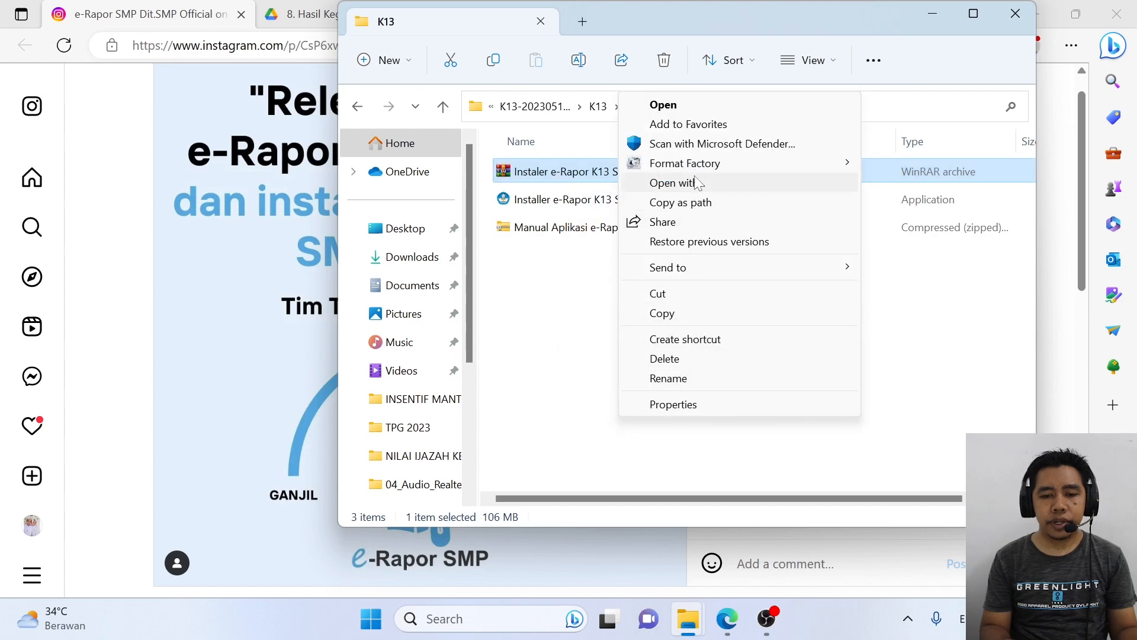
double_click(595, 173)
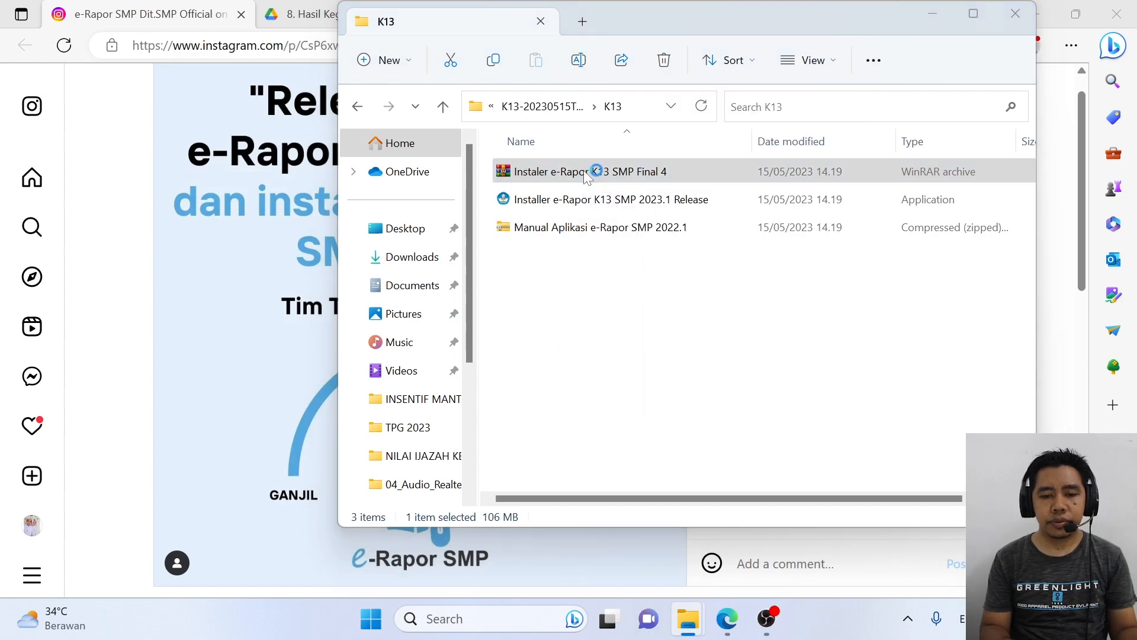
left_click(607, 329)
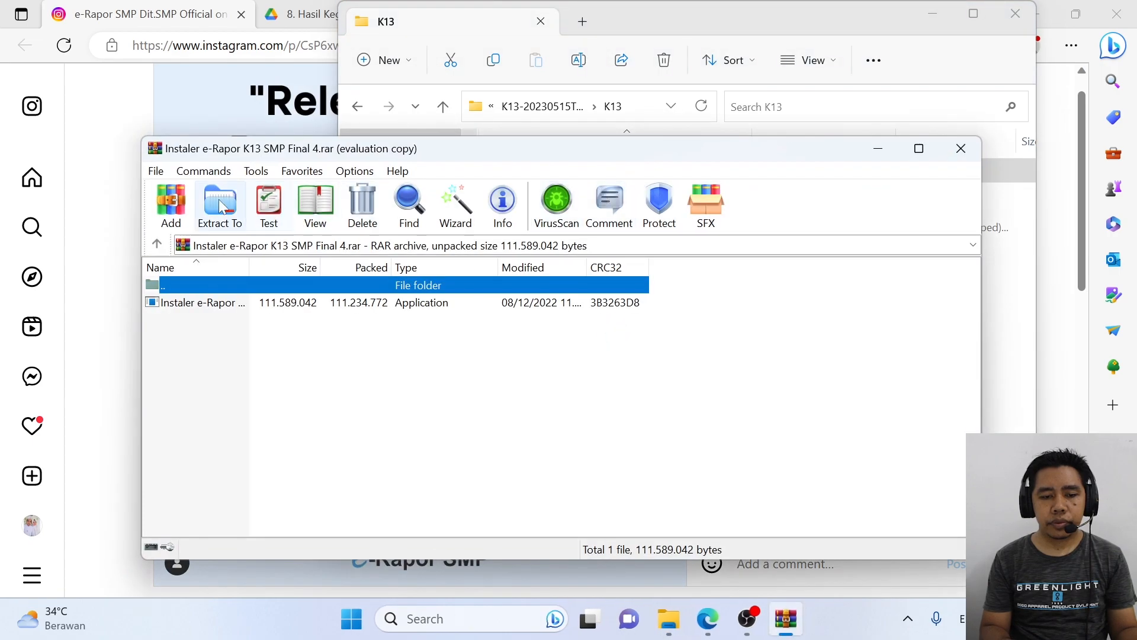
Step: Extract the installer archive with default settings and check the extracted folder's contents
left_click(219, 207)
left_click(612, 534)
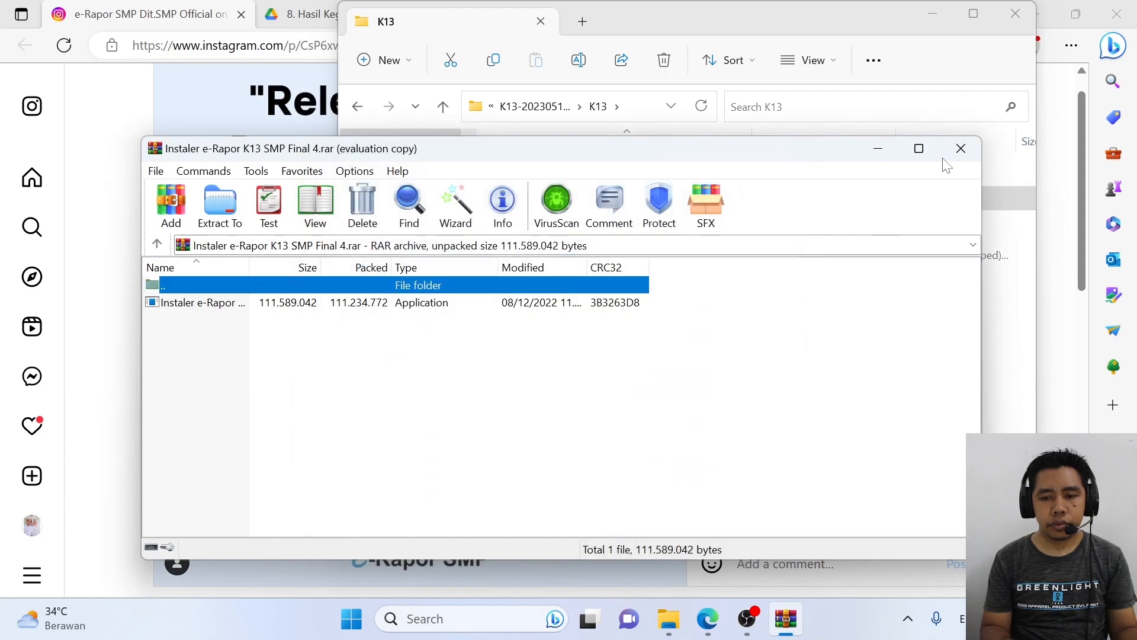
left_click(960, 148)
double_click(545, 178)
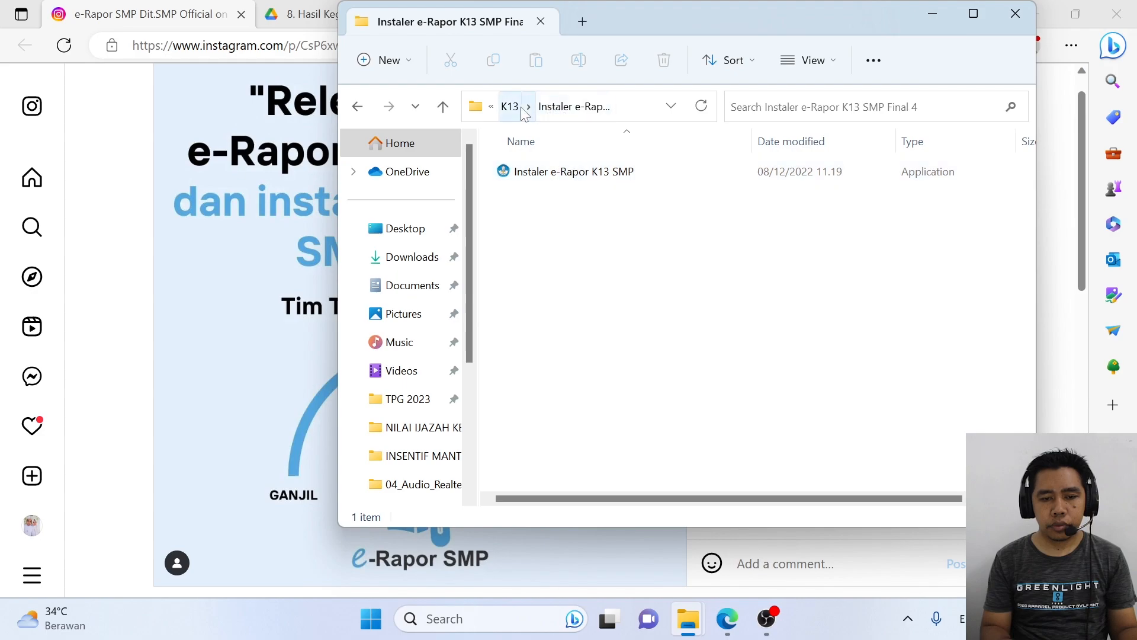
left_click(511, 107)
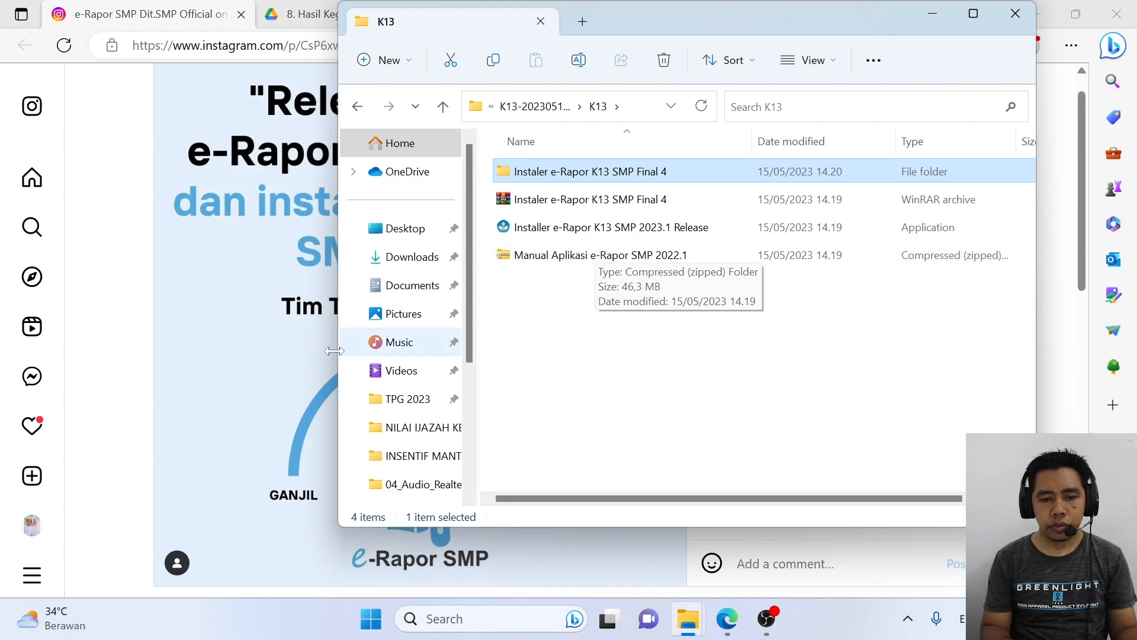
left_click(150, 7)
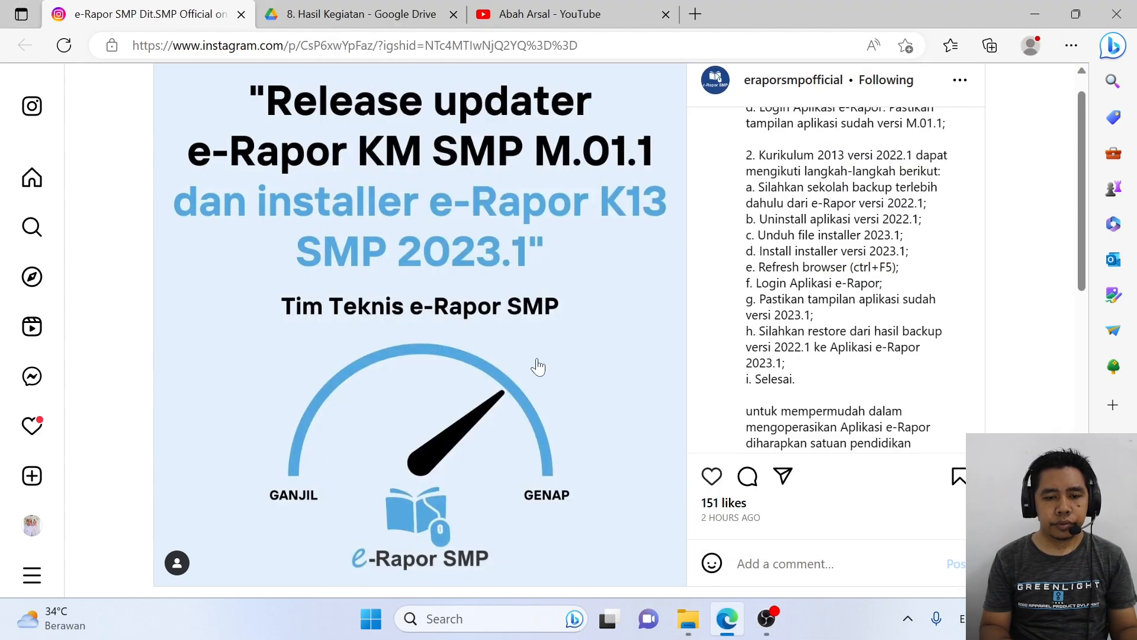
Step: Open the 'Manual Aplikasi e-Rapor SMP 2022.1' zip and browse its Manual Aplikasi PDFs
left_click(727, 620)
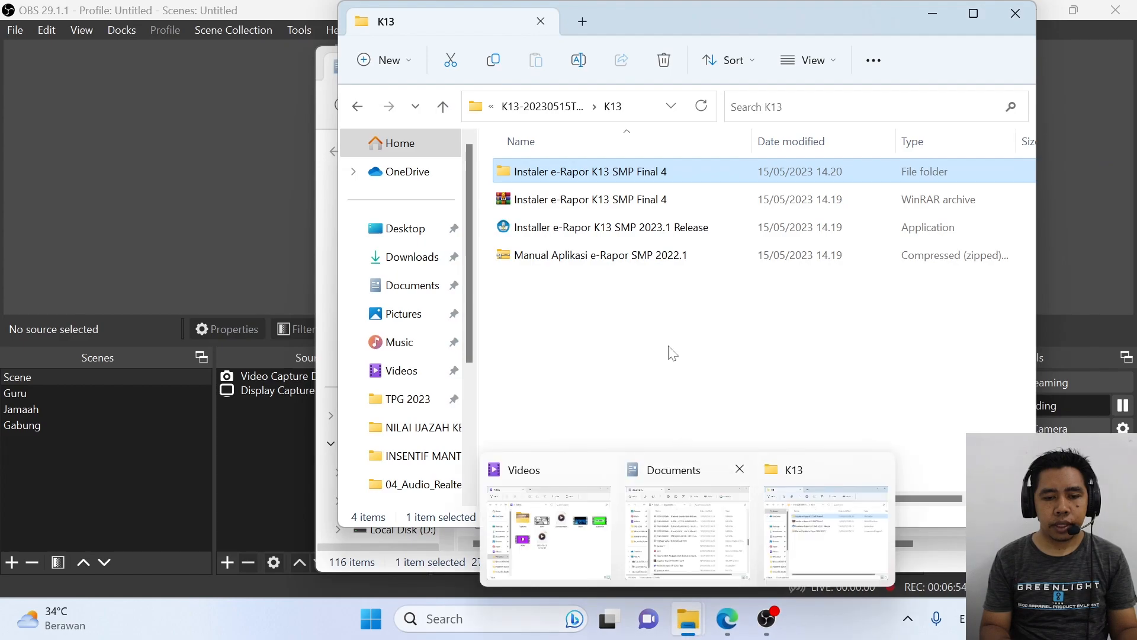
left_click(671, 353)
double_click(616, 256)
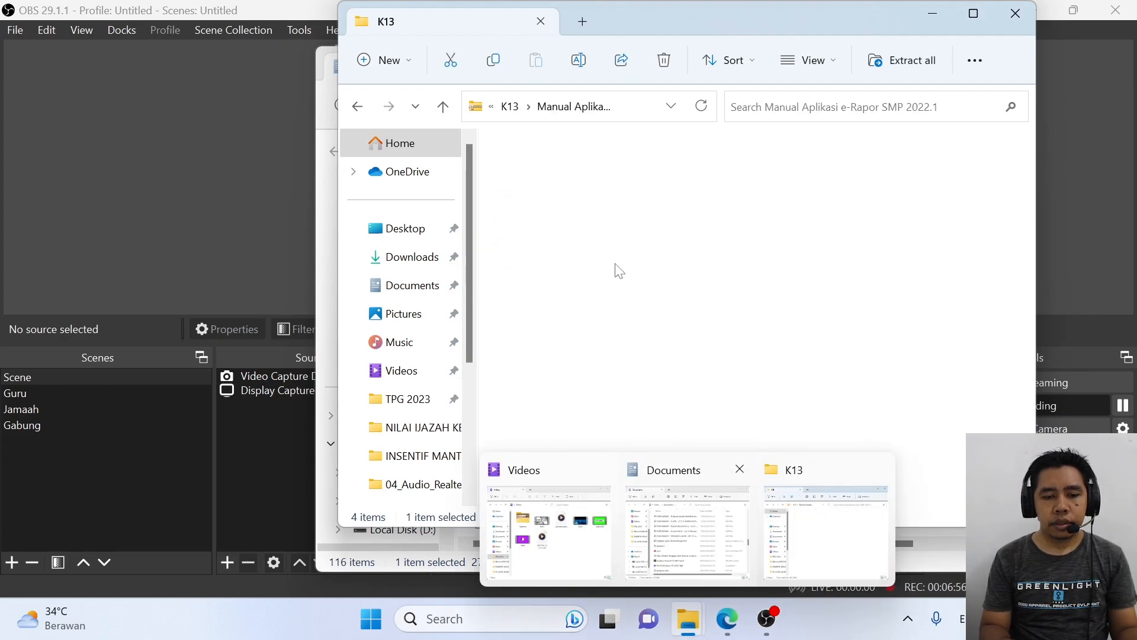
double_click(541, 172)
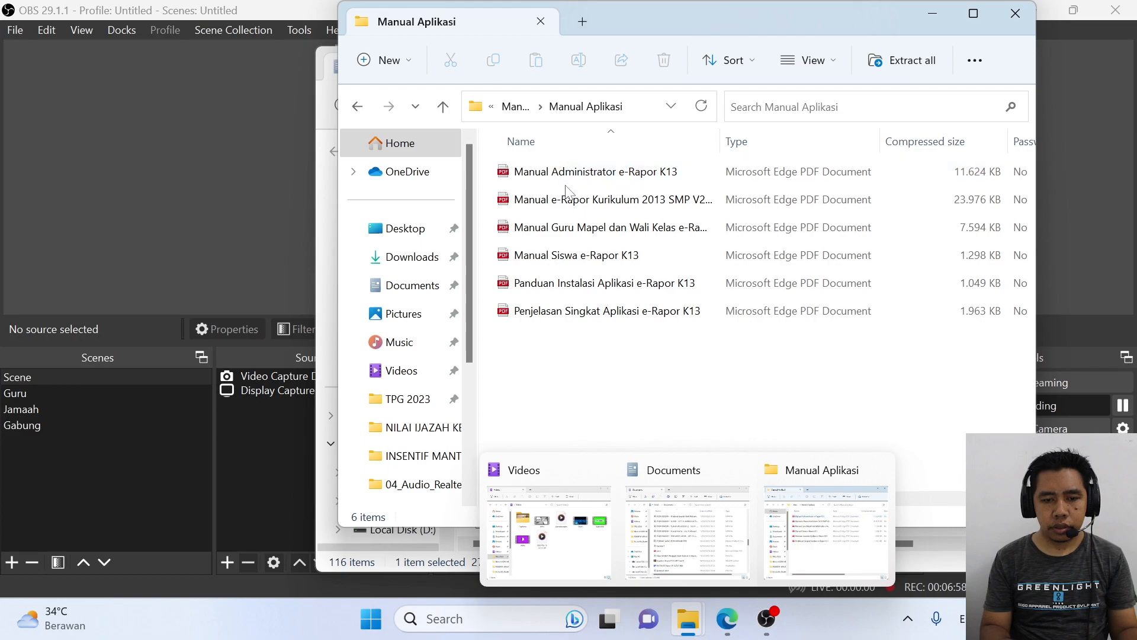
left_click(593, 180)
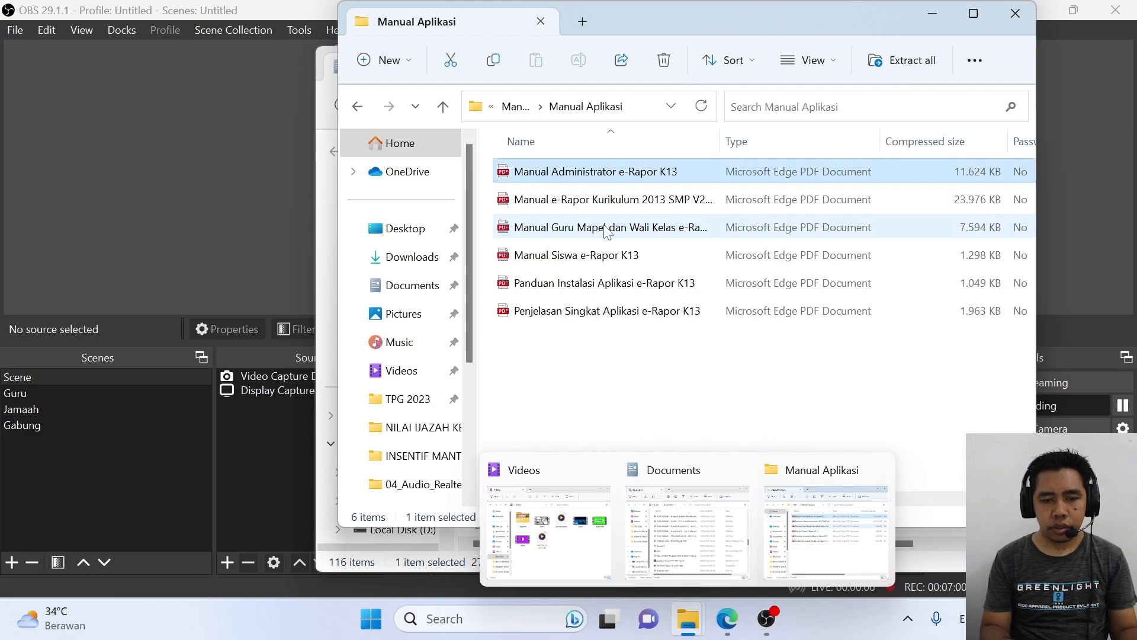
left_click(528, 101)
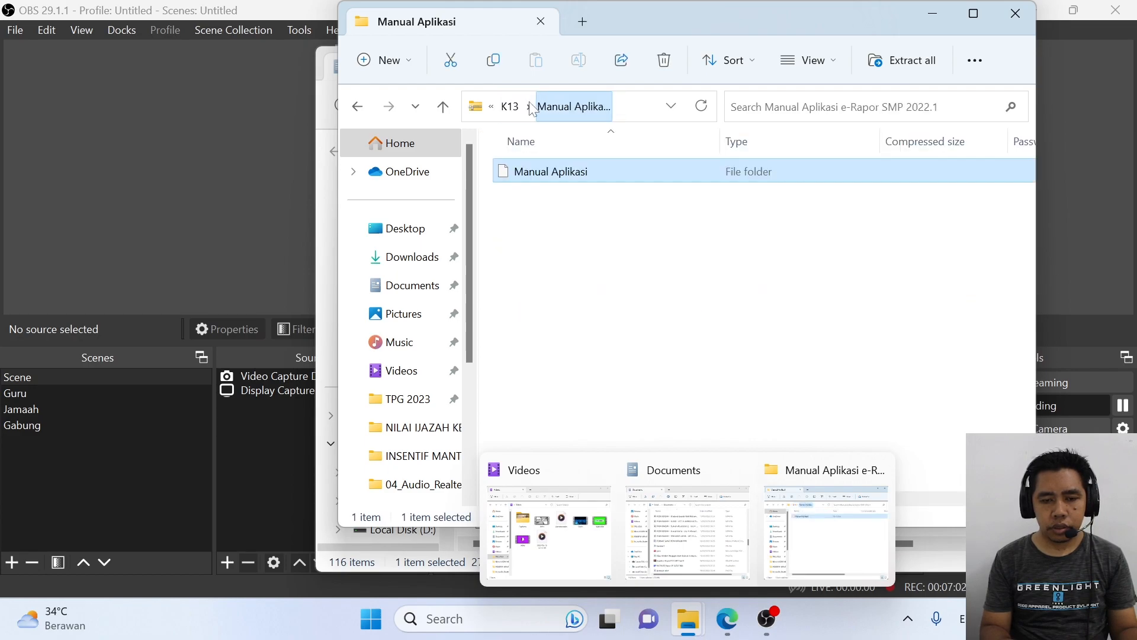
Step: Reread the Instagram caption, then return to the manual zip window
left_click(726, 620)
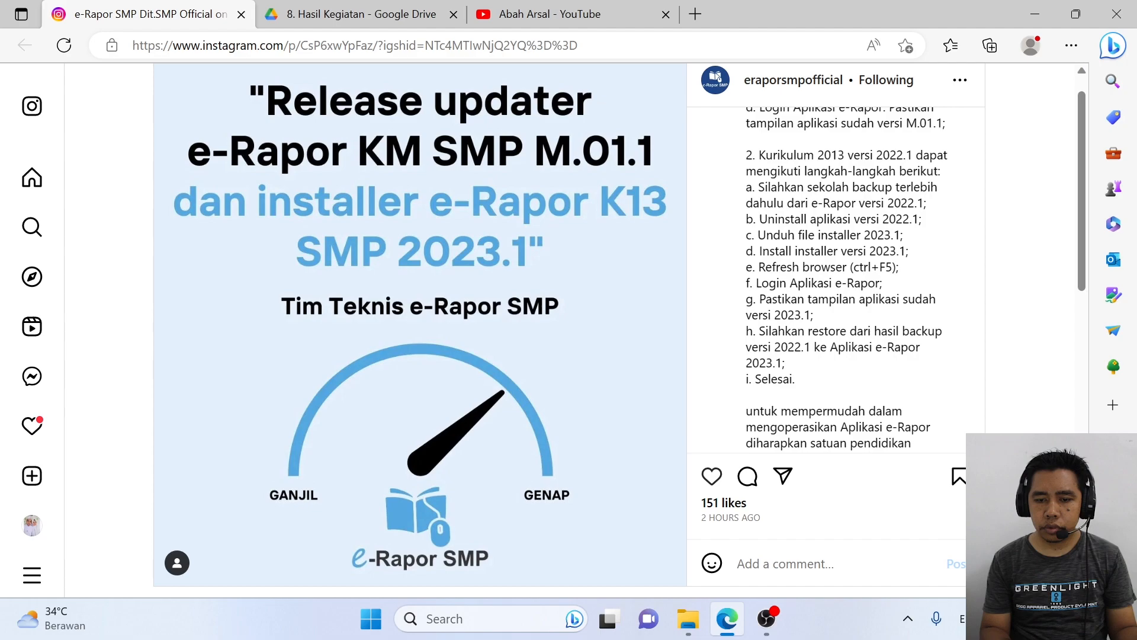
scroll(847, 278, "down", 1)
scroll(847, 278, "up", 2)
scroll(847, 279, "down", 1)
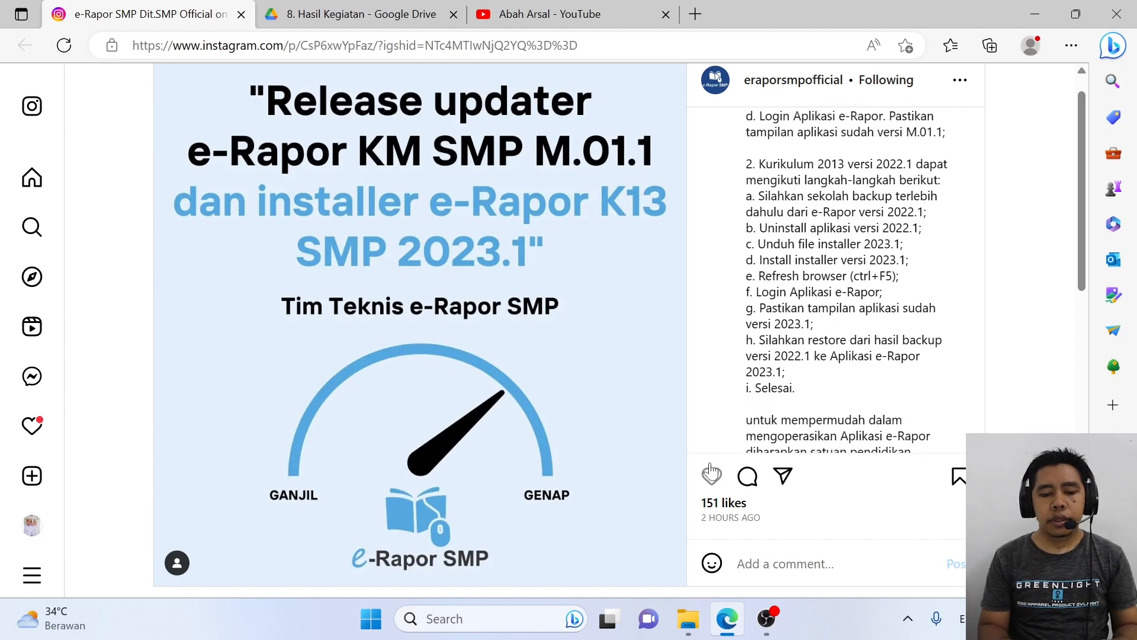
mouse_move(687, 621)
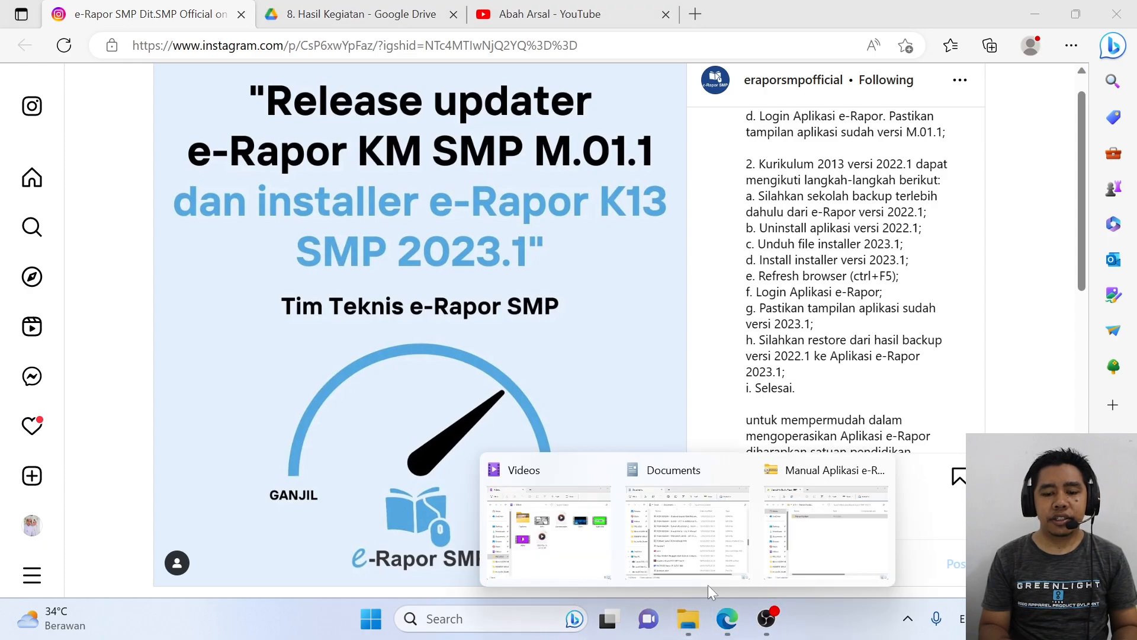
left_click(801, 542)
Step: Return to the K13 folder and search the Start menu for Control Panel
left_click(508, 106)
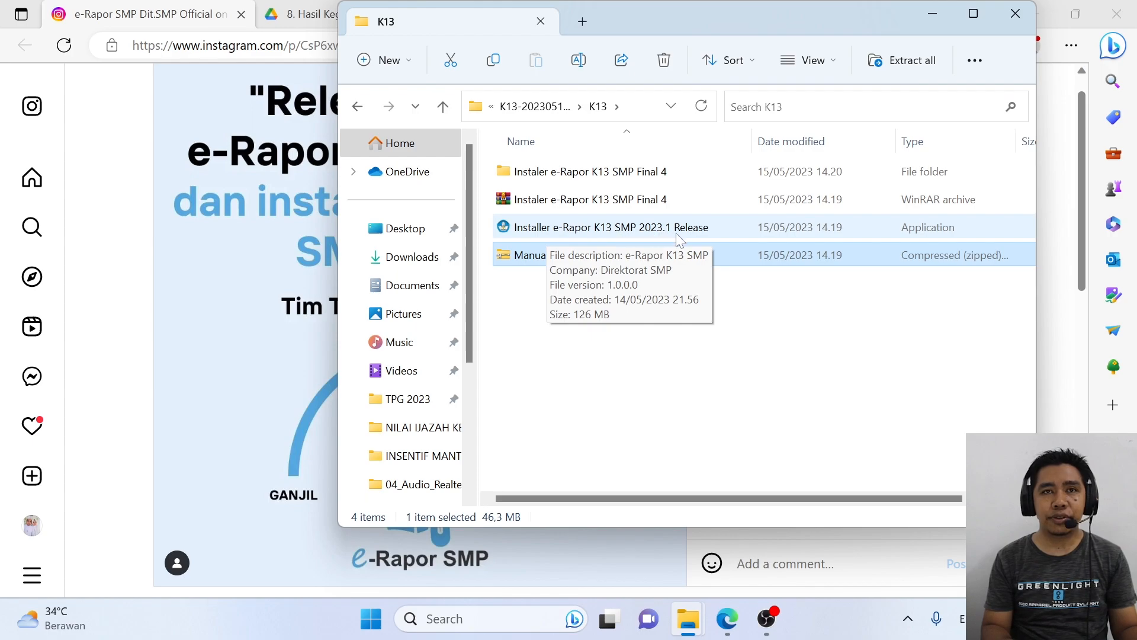
left_click(739, 408)
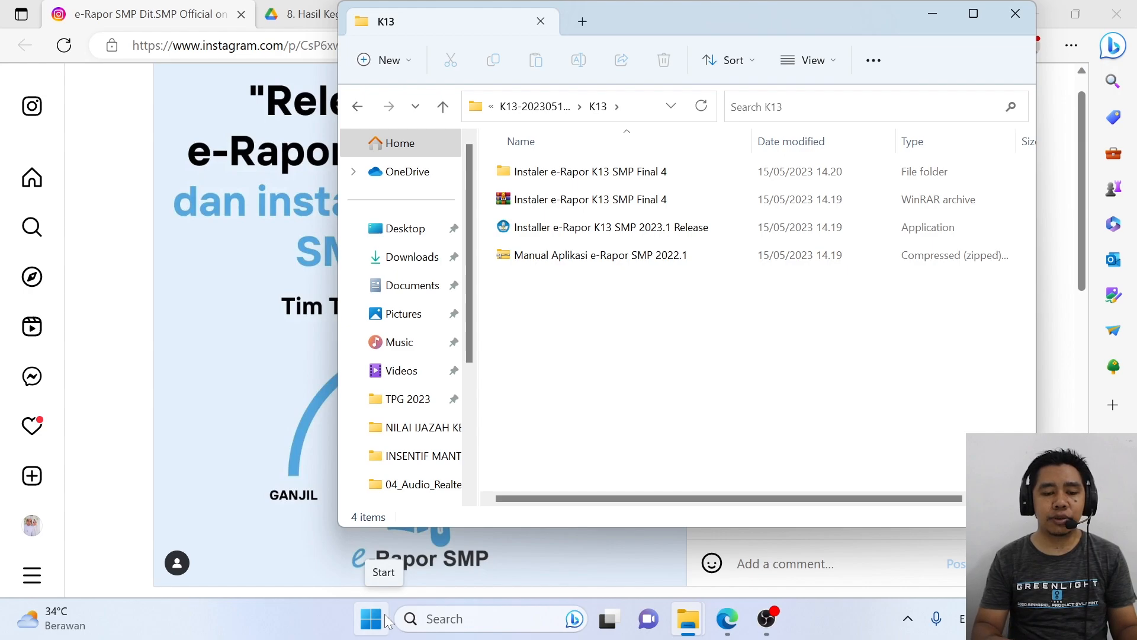
left_click(386, 621)
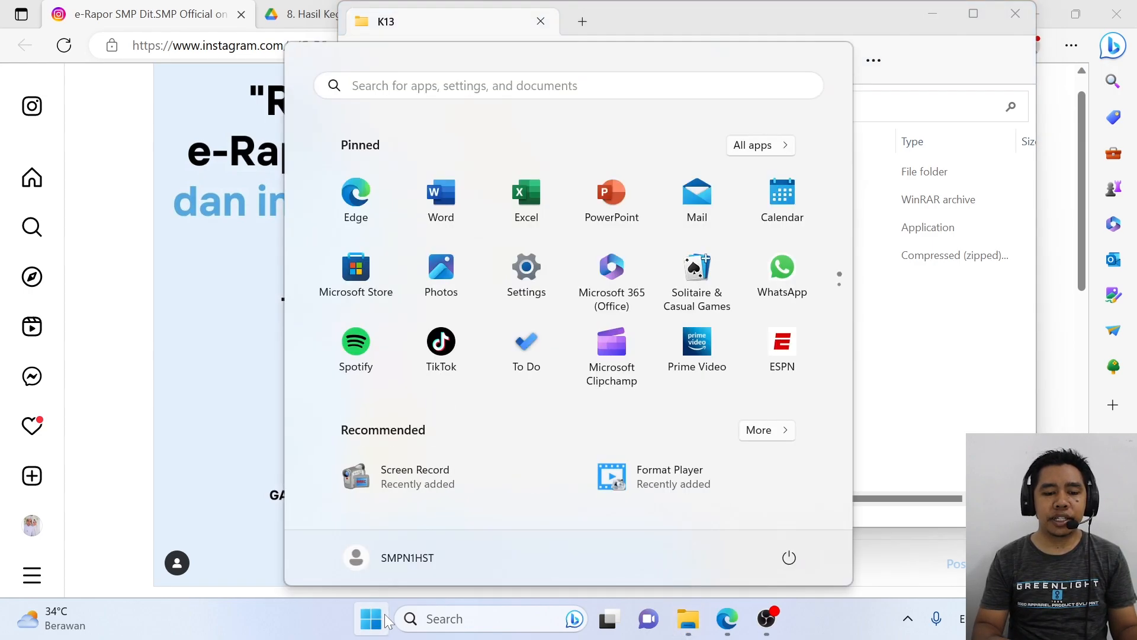
type("contro")
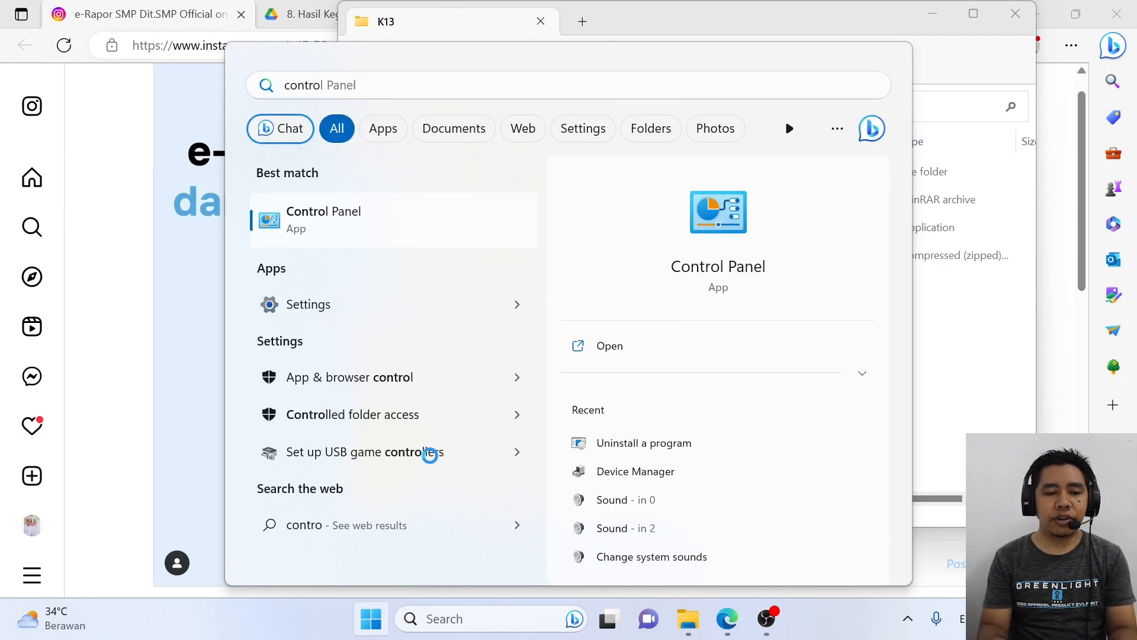
key("Escape")
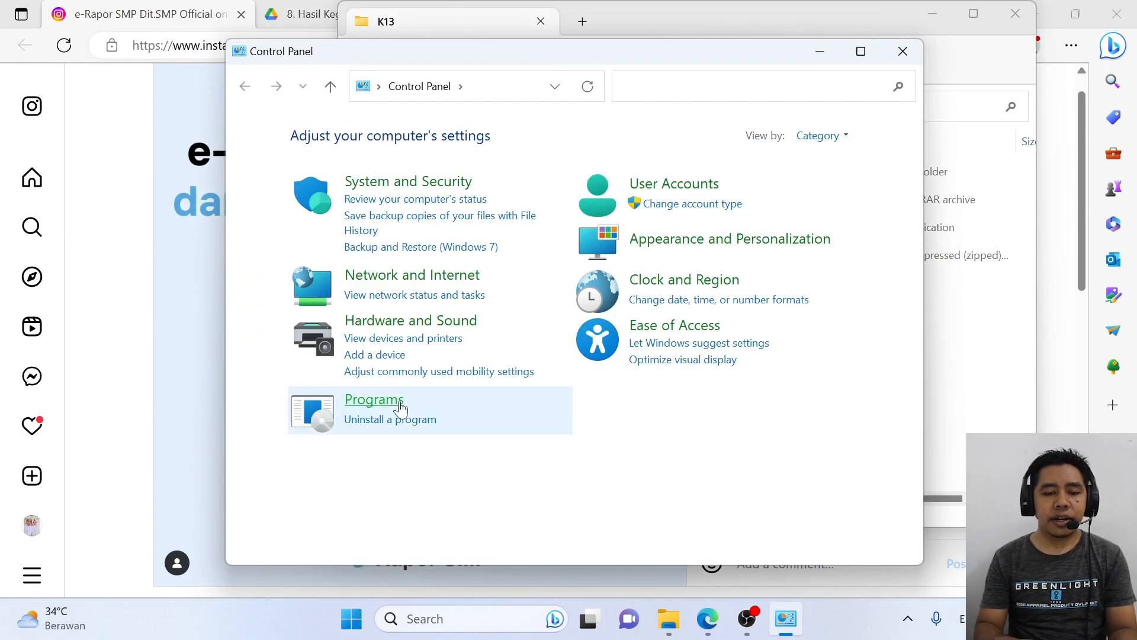
Step: Uninstall APP_eRaporK13_SMP version 2022.01 from Programs and Features, confirming the removal
left_click(386, 420)
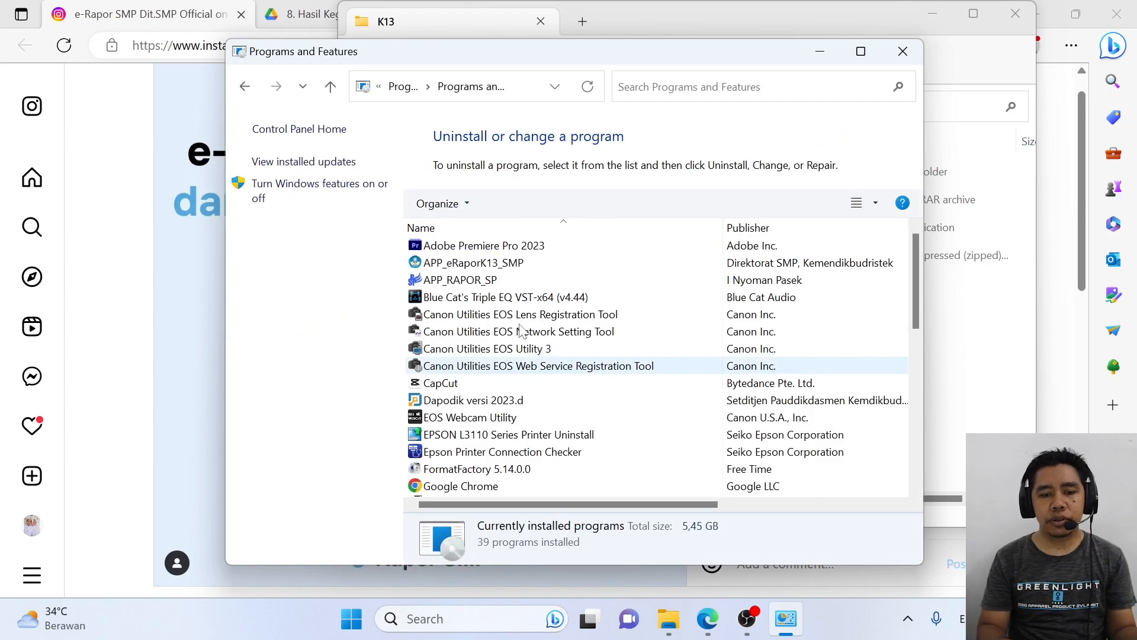
left_click(523, 264)
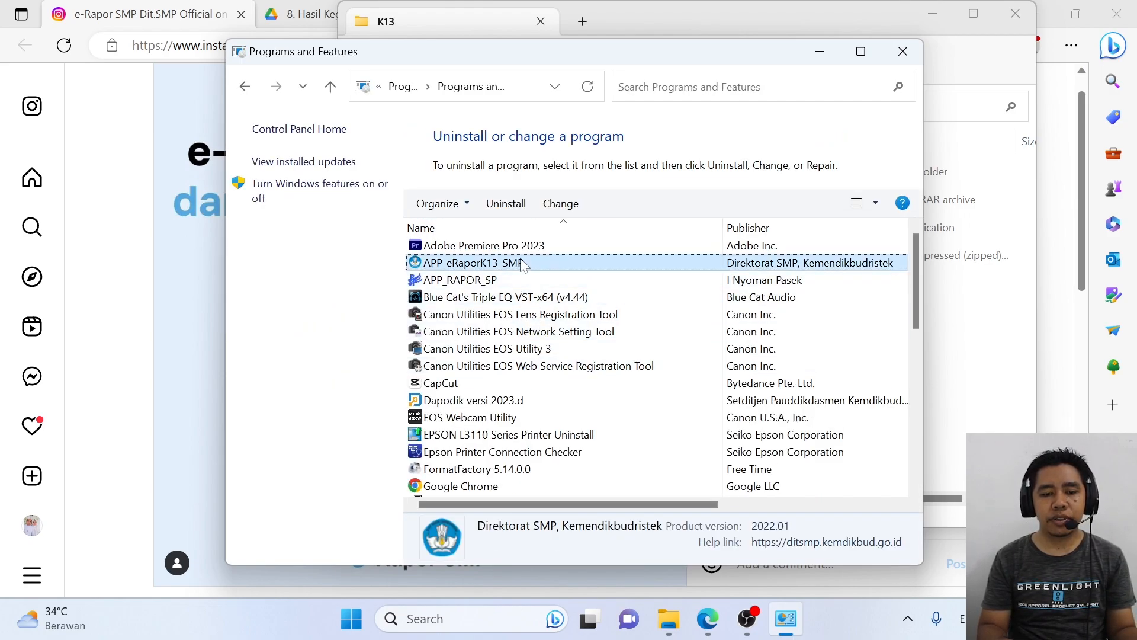
left_click(509, 209)
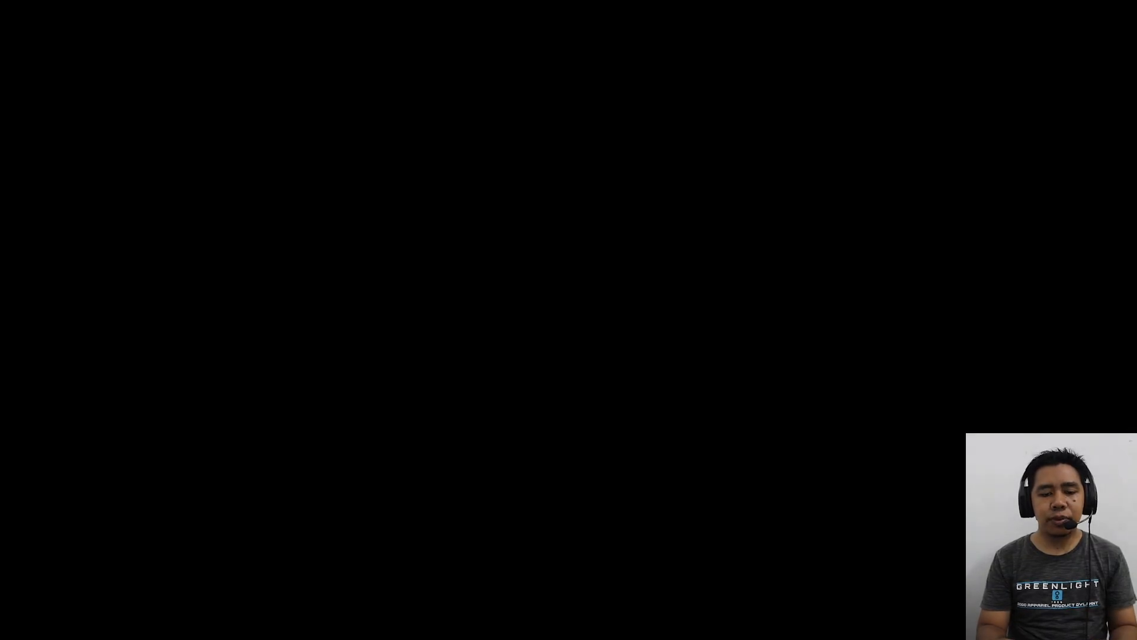
left_click(635, 367)
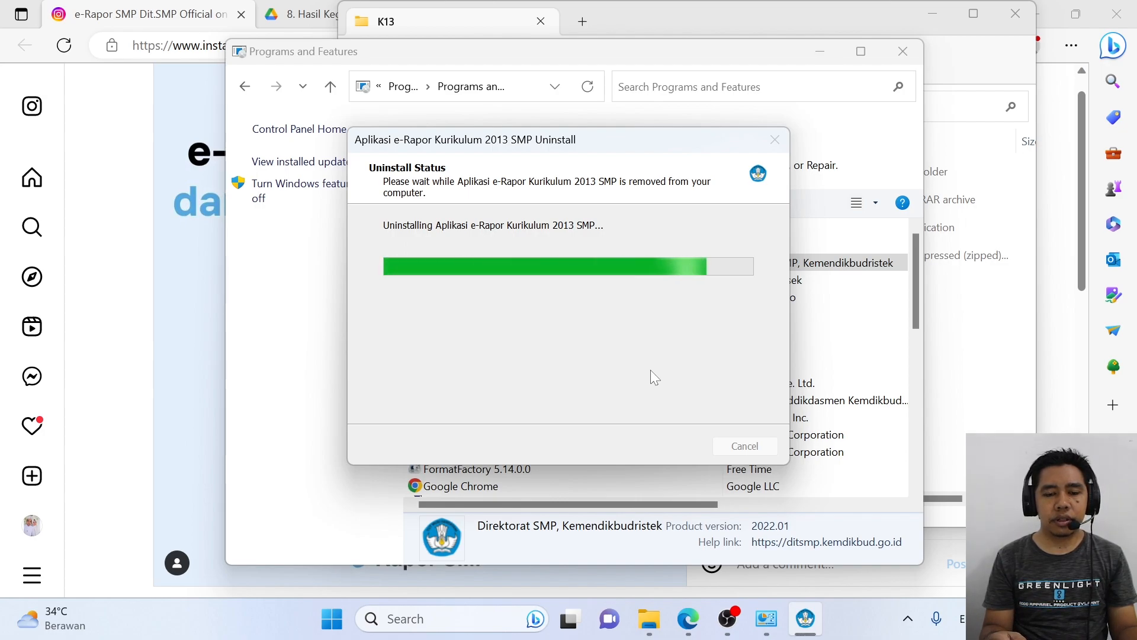
left_click(686, 373)
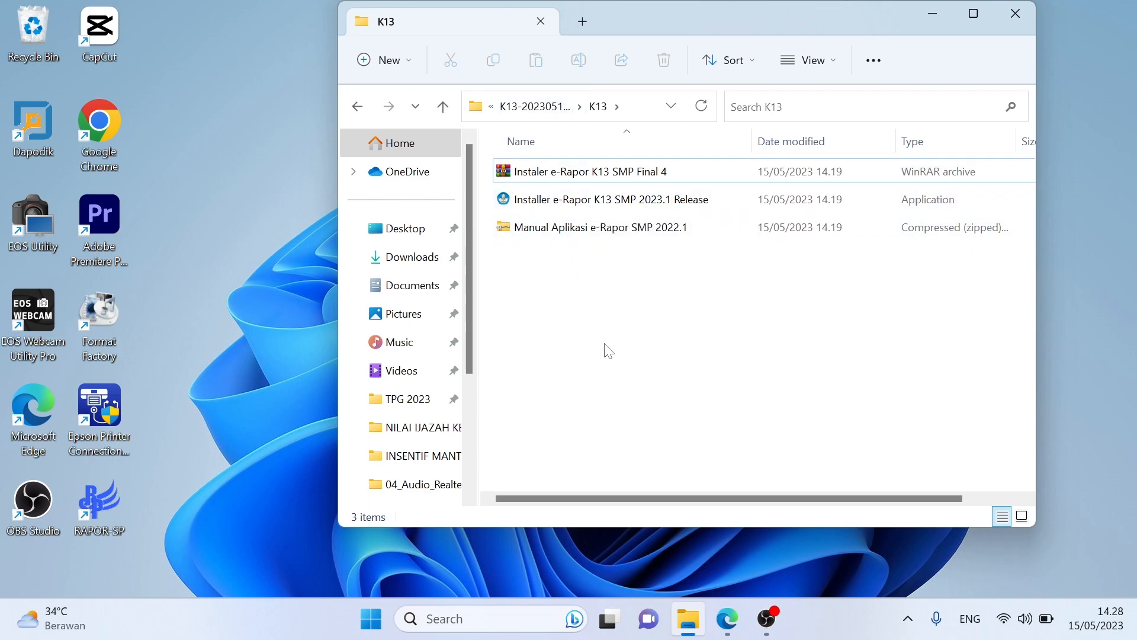
Step: Run the 2023.1 installer as administrator, bypassing the blocked-app warning and approving UAC
right_click(573, 206)
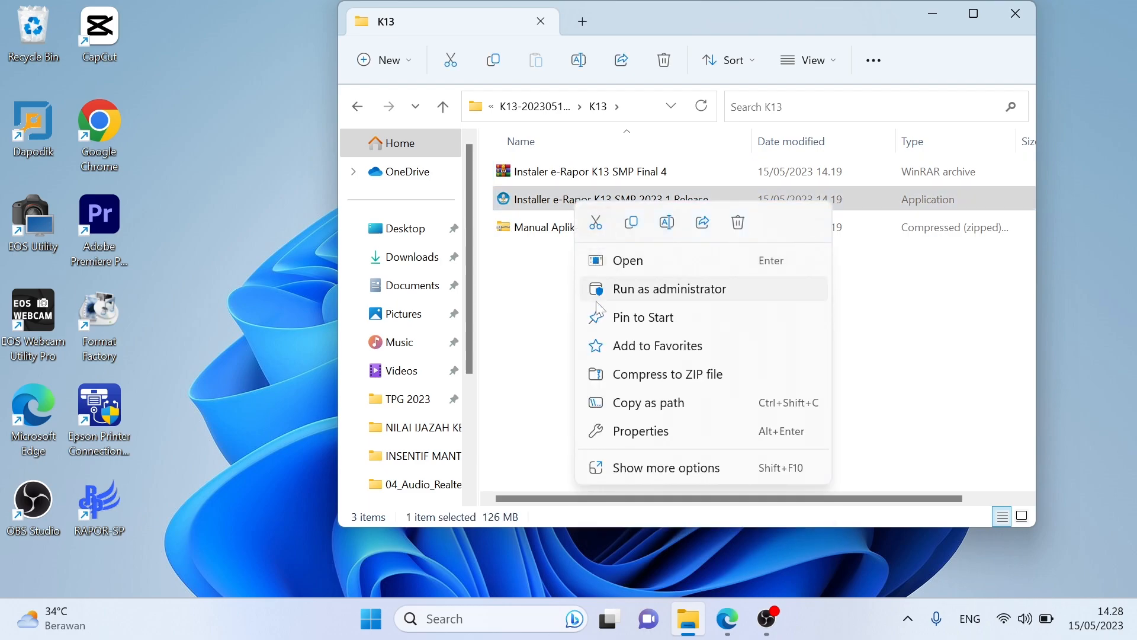
left_click(626, 290)
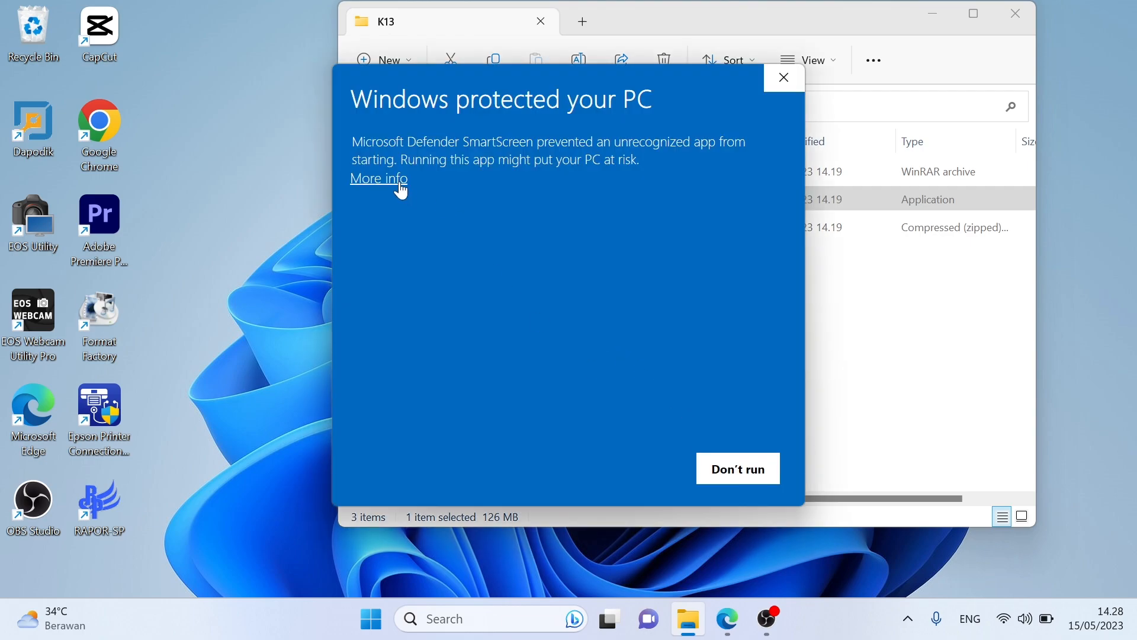
left_click(379, 179)
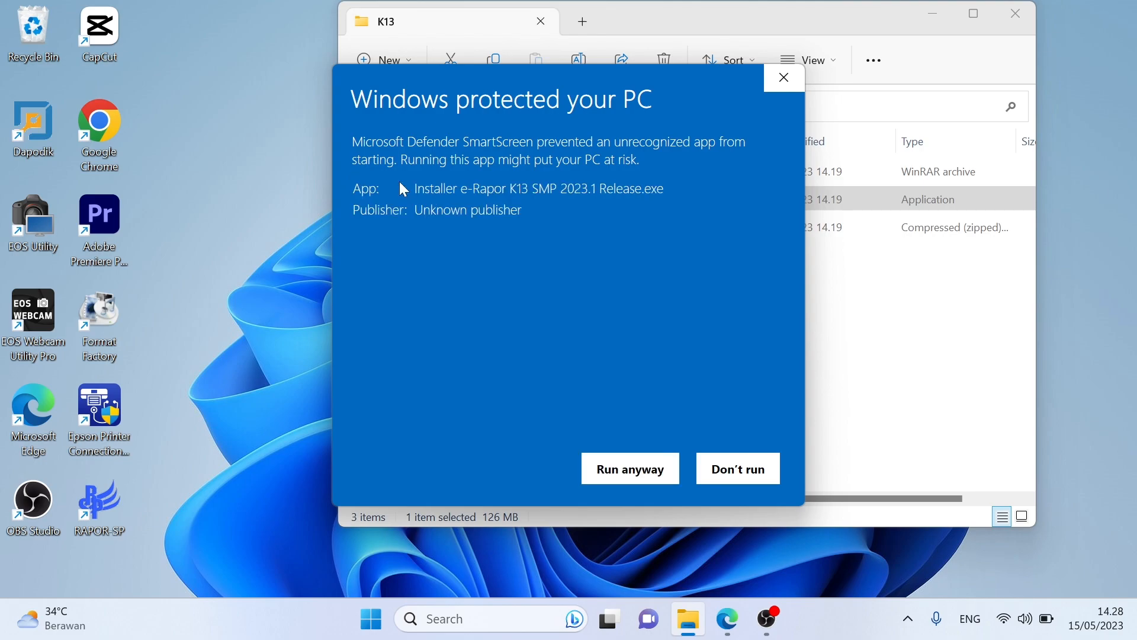
left_click(627, 476)
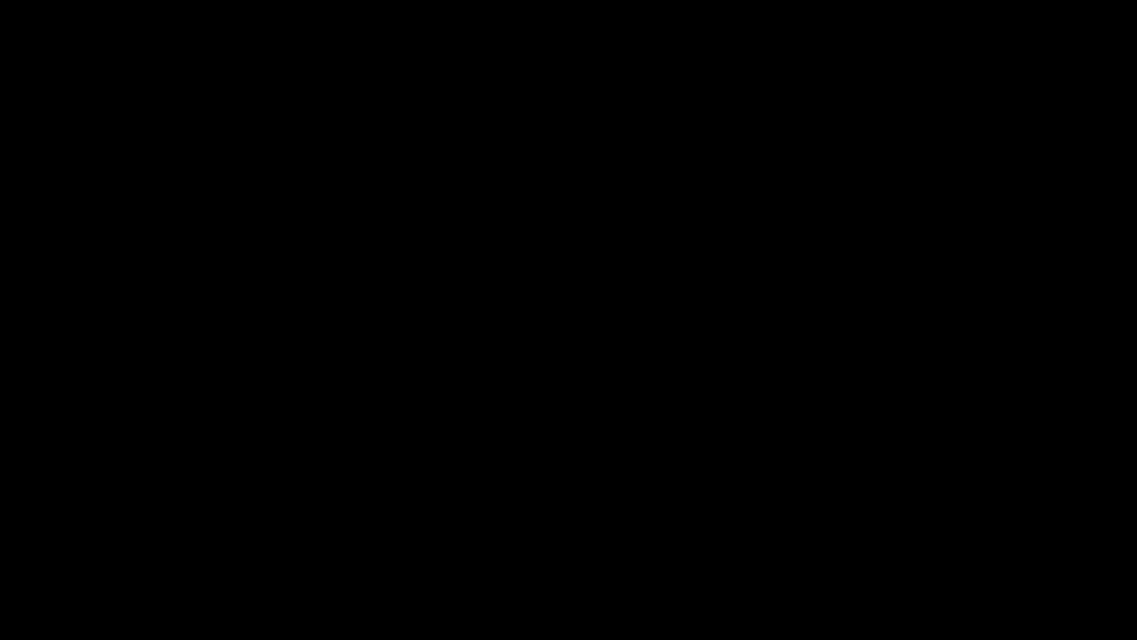
left_click(508, 467)
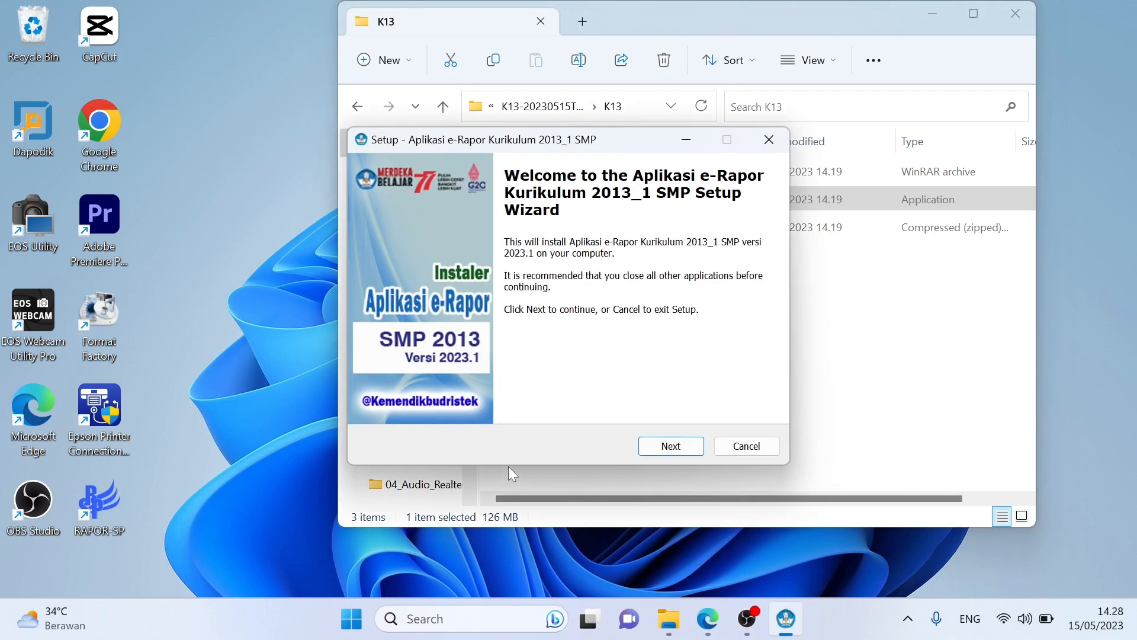
Step: Accept the license, keep default setup options, and install e-Rapor K13 SMP version 2023.1
left_click(663, 444)
left_click(459, 394)
left_click(673, 446)
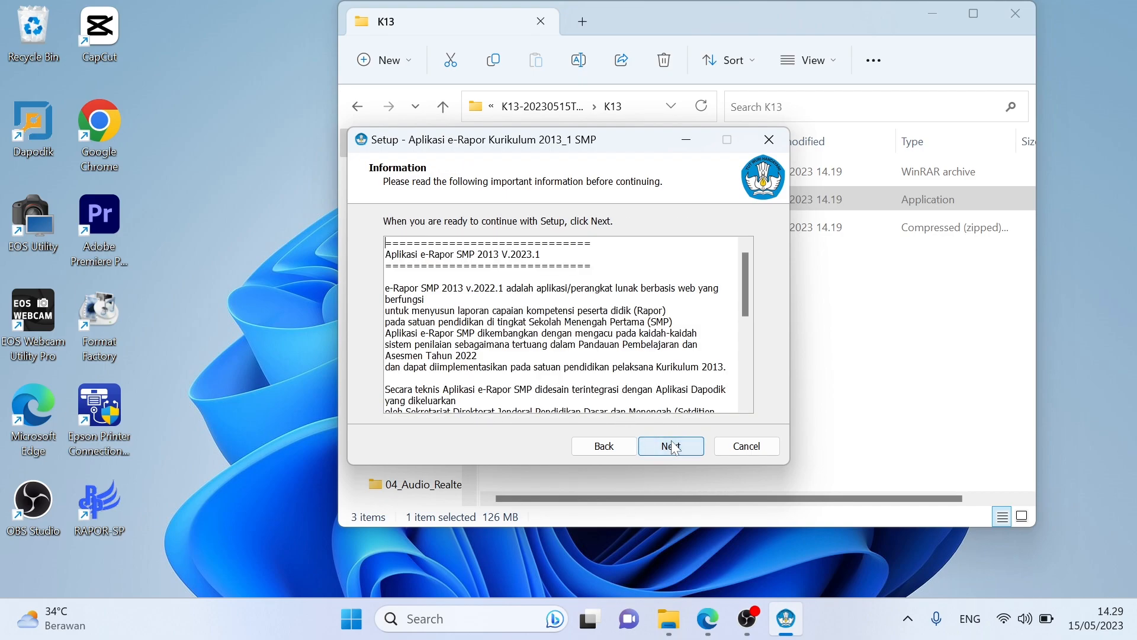
left_click(673, 446)
left_click(673, 446)
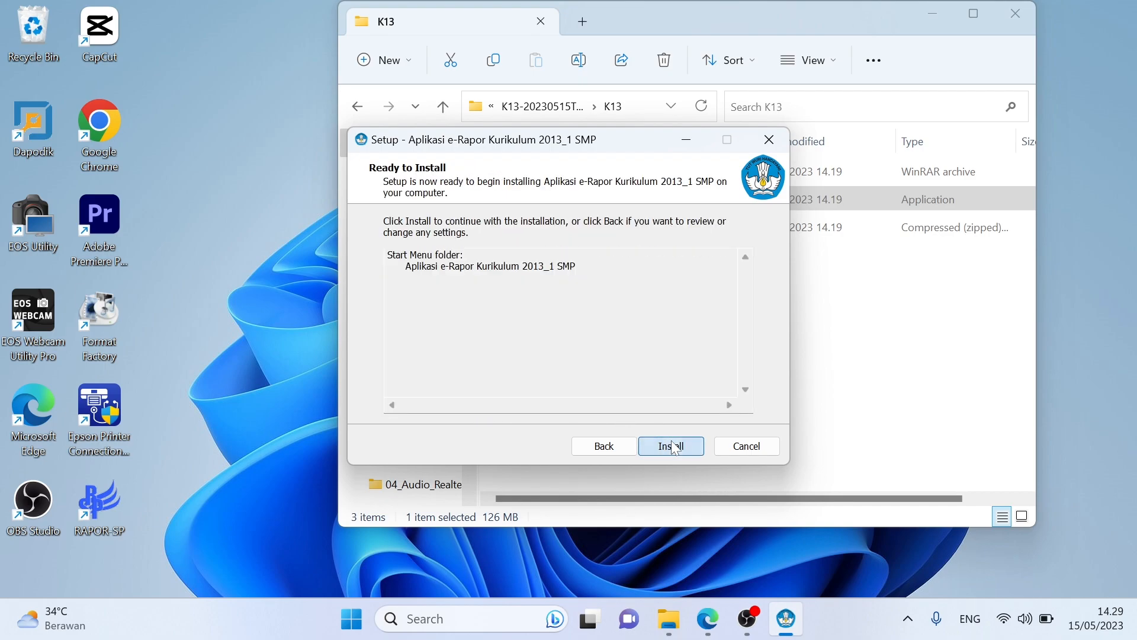
left_click(673, 444)
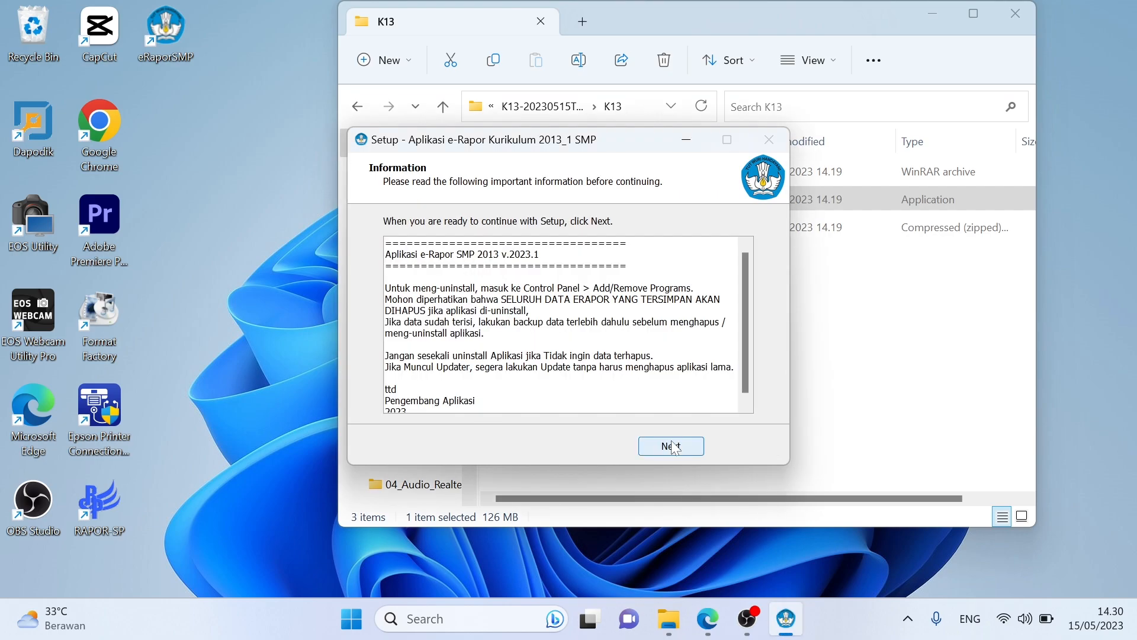
left_click(671, 447)
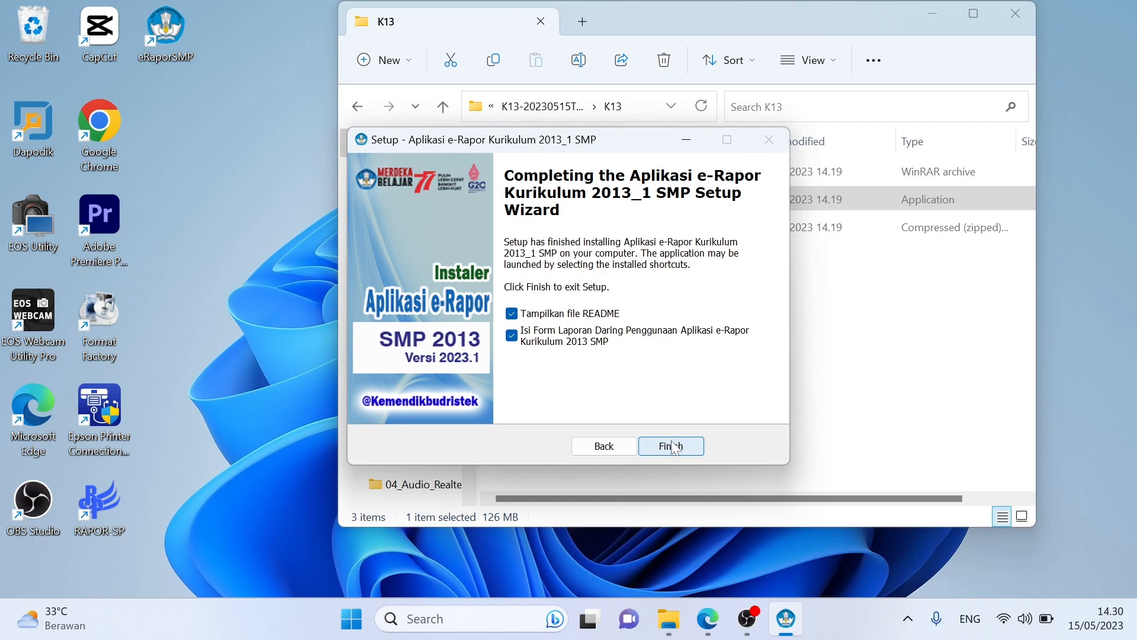
Step: Finish the e-Rapor setup wizard without showing the README but opening the online report form
left_click(558, 315)
left_click(573, 339)
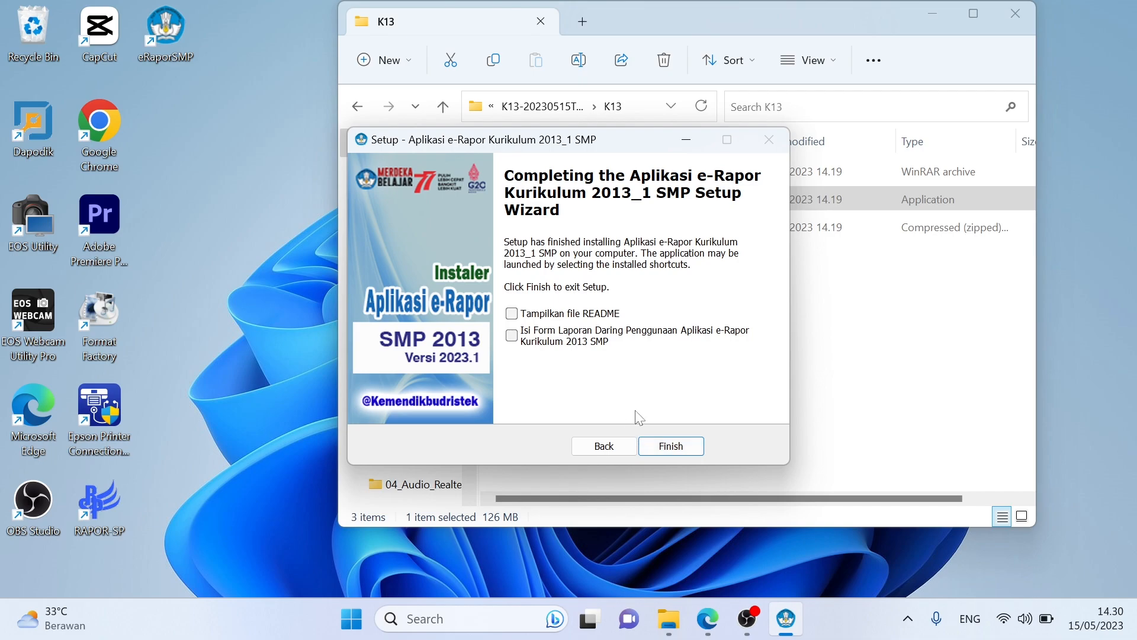
left_click(573, 341)
left_click(657, 447)
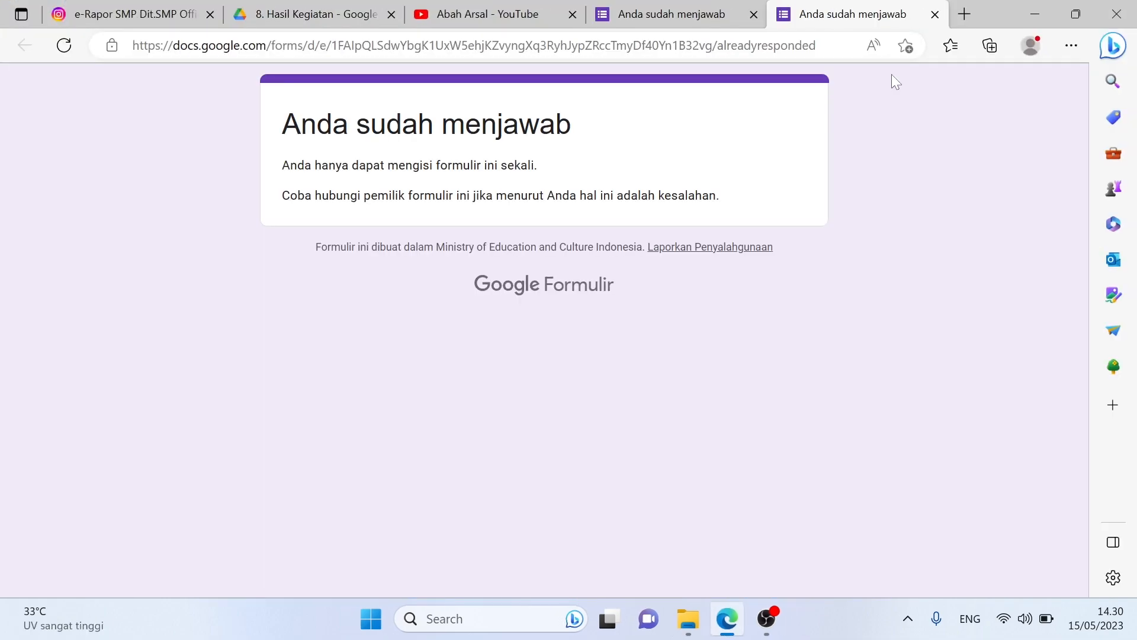
Step: Close the answered form tab, minimise Edge and launch eRaporSMP from the desktop shortcut
left_click(934, 14)
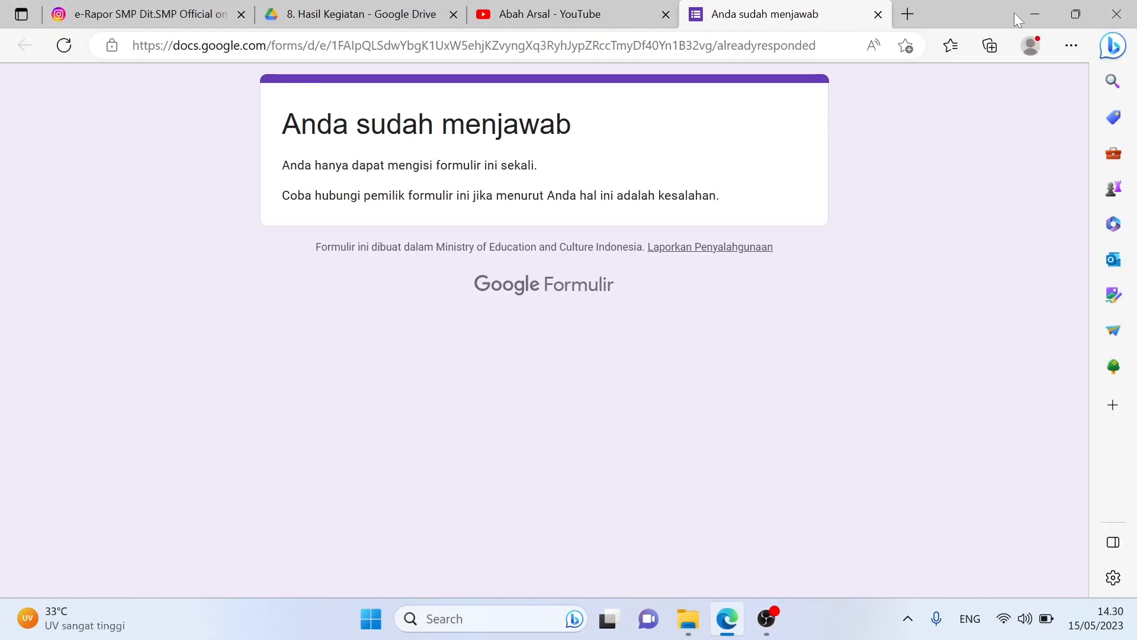
left_click(1022, 16)
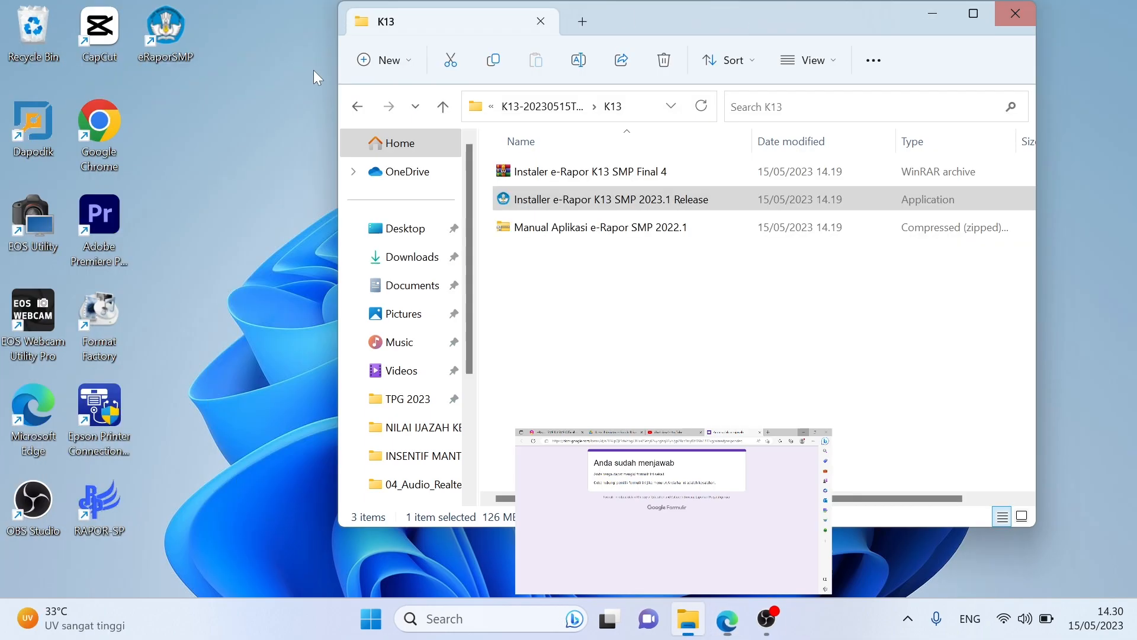
double_click(167, 45)
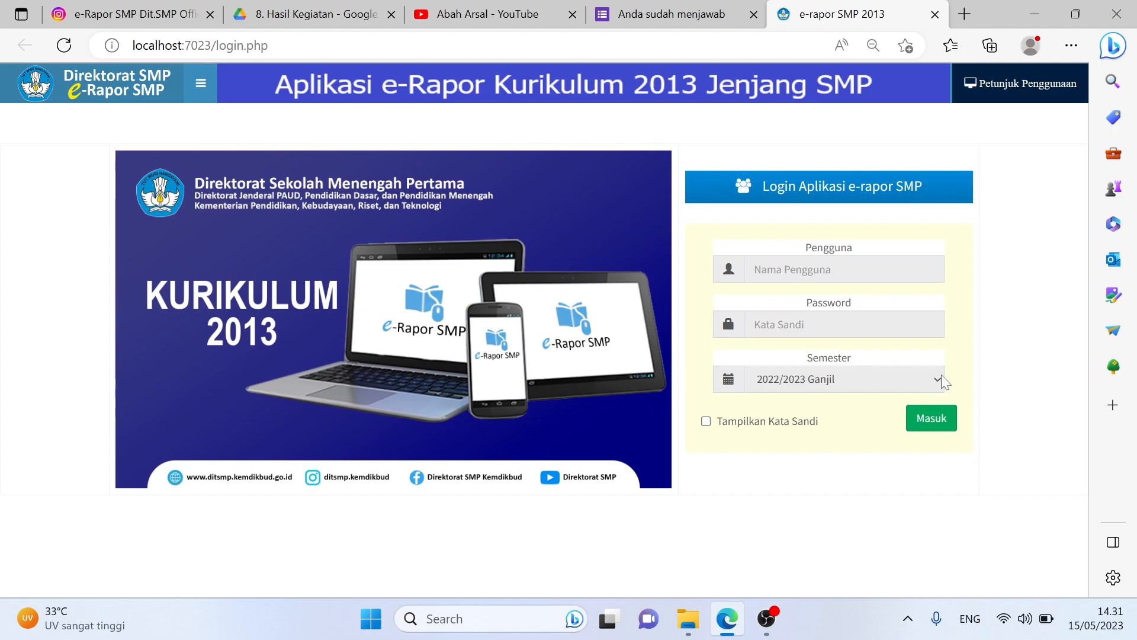
Step: Keep 2022/2023 Ganjil as the semester and review the BERITA e-Rapor.pdf update instructions
left_click(920, 382)
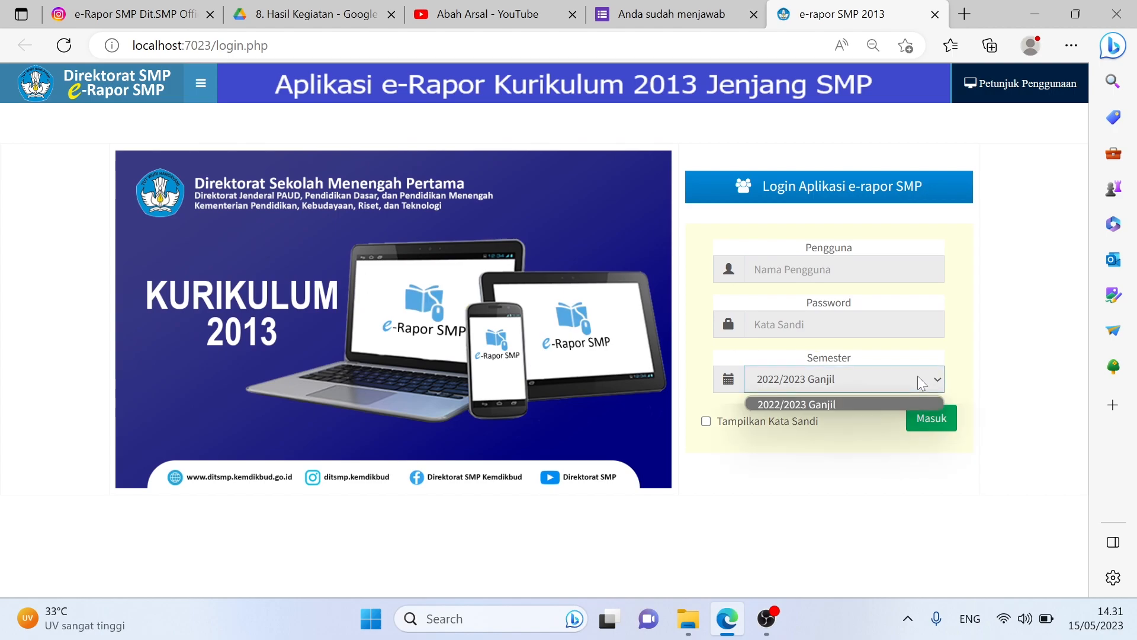
left_click(859, 403)
left_click(267, 14)
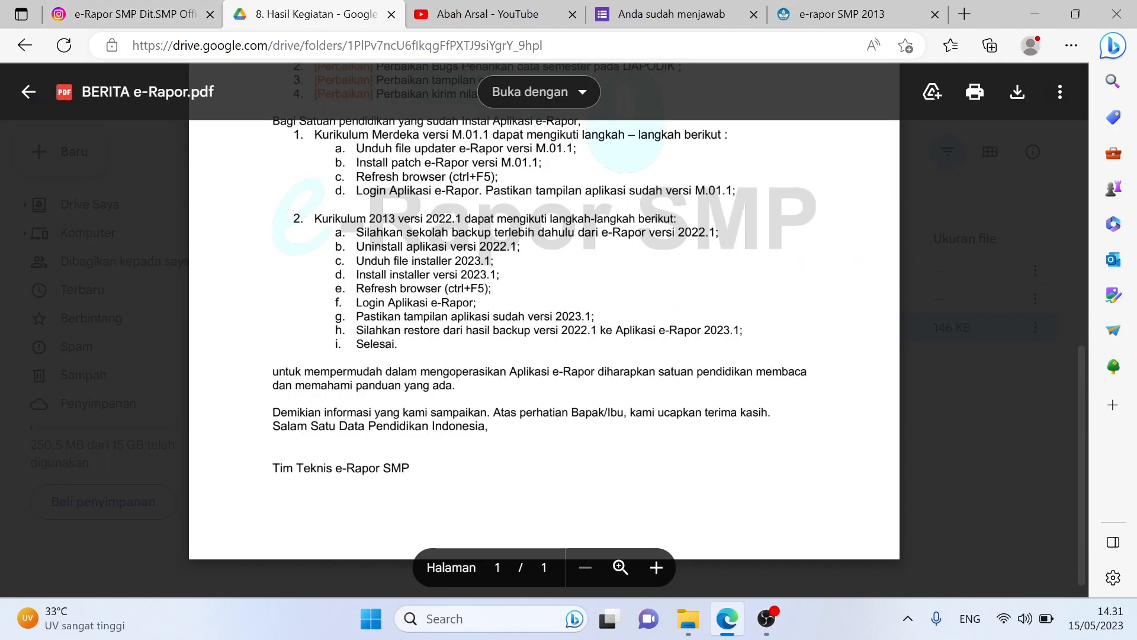
left_click(912, 8)
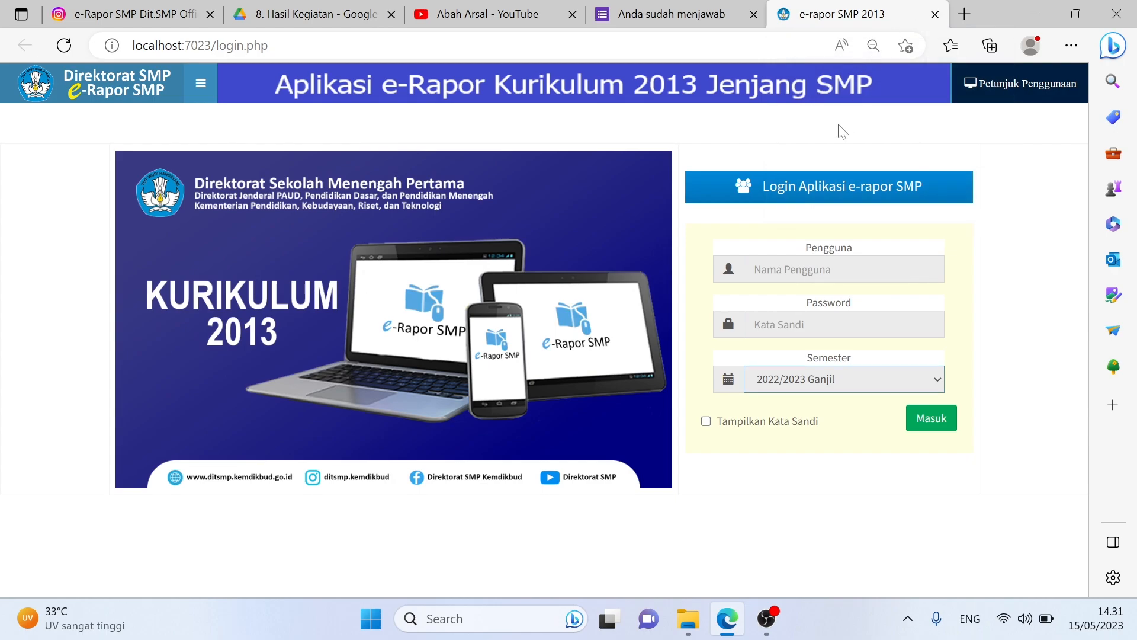
left_click(689, 619)
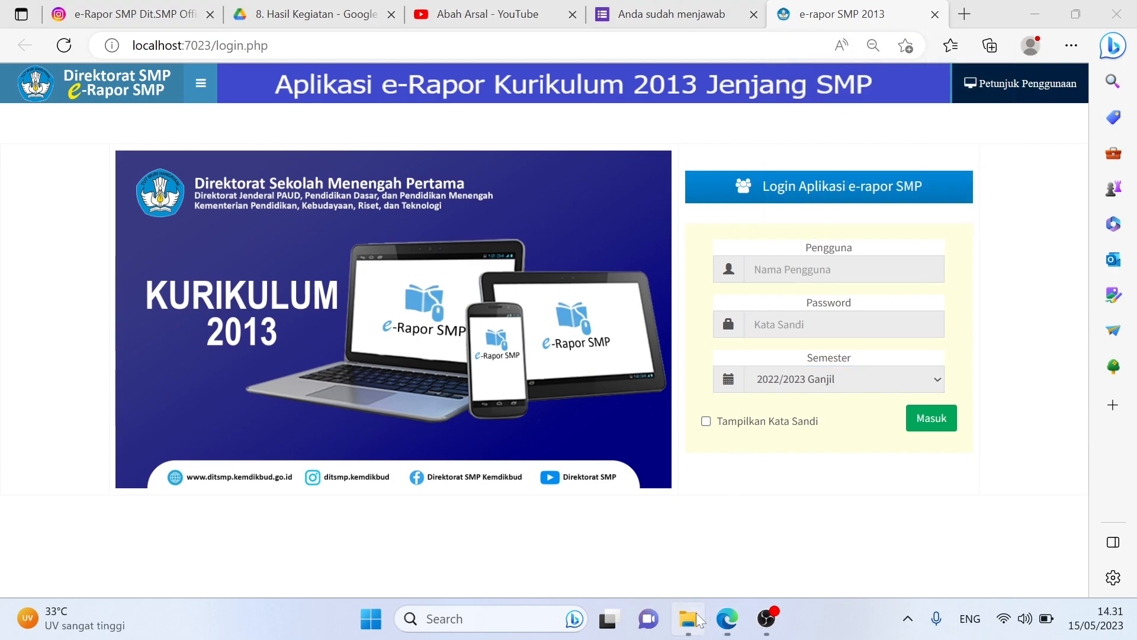
left_click(767, 619)
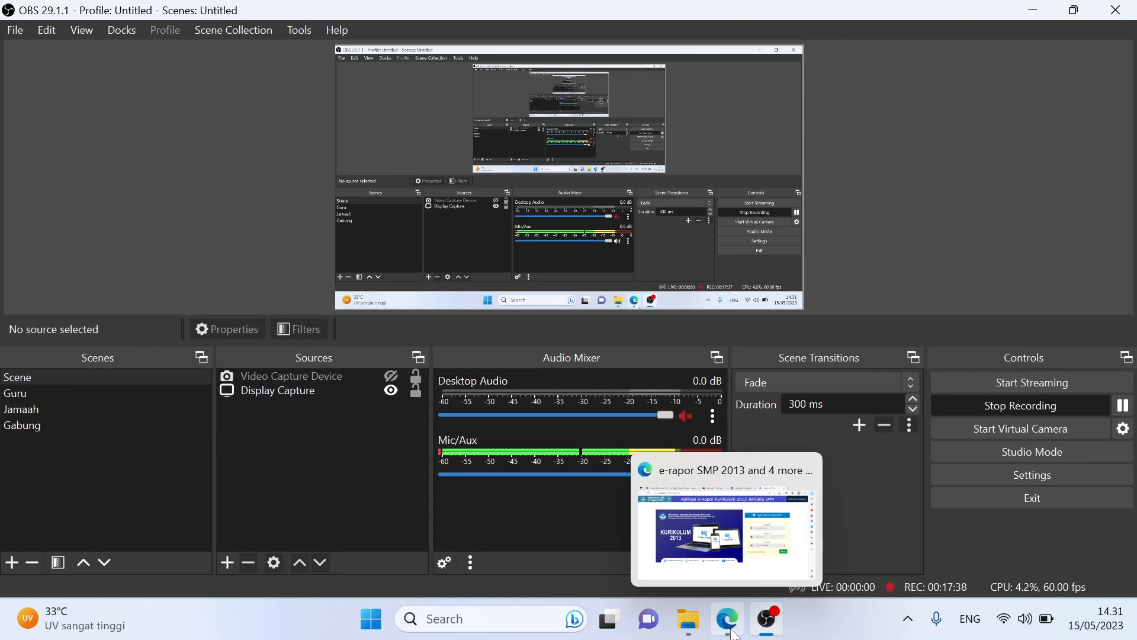
left_click(681, 516)
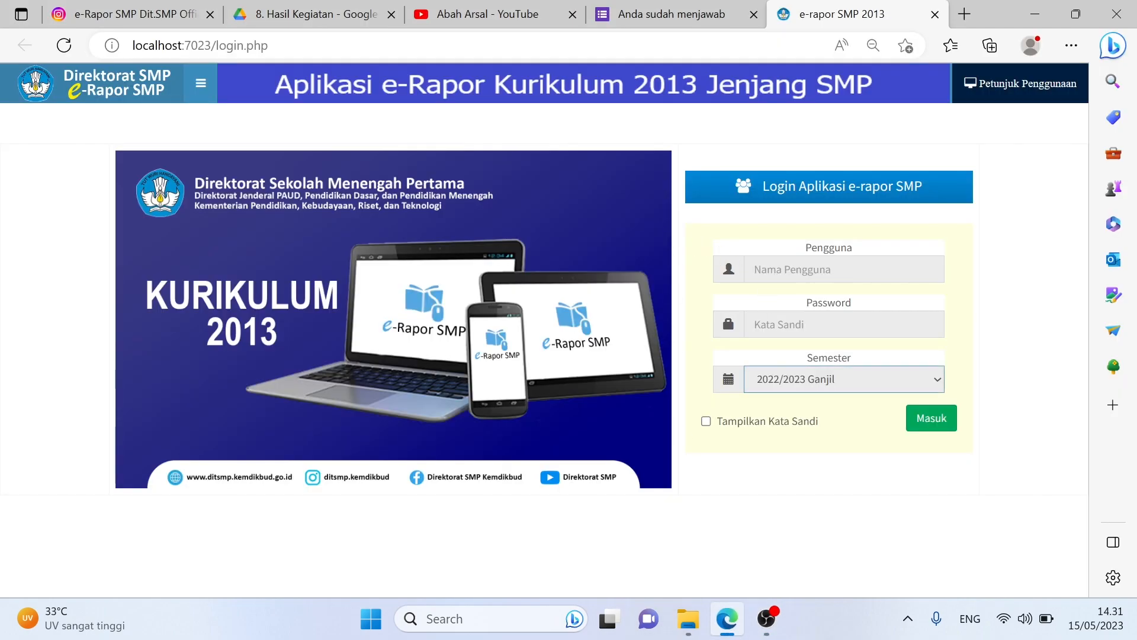
Step: Reload the e-Rapor login page, leaving the semester selection unchanged
left_click(865, 390)
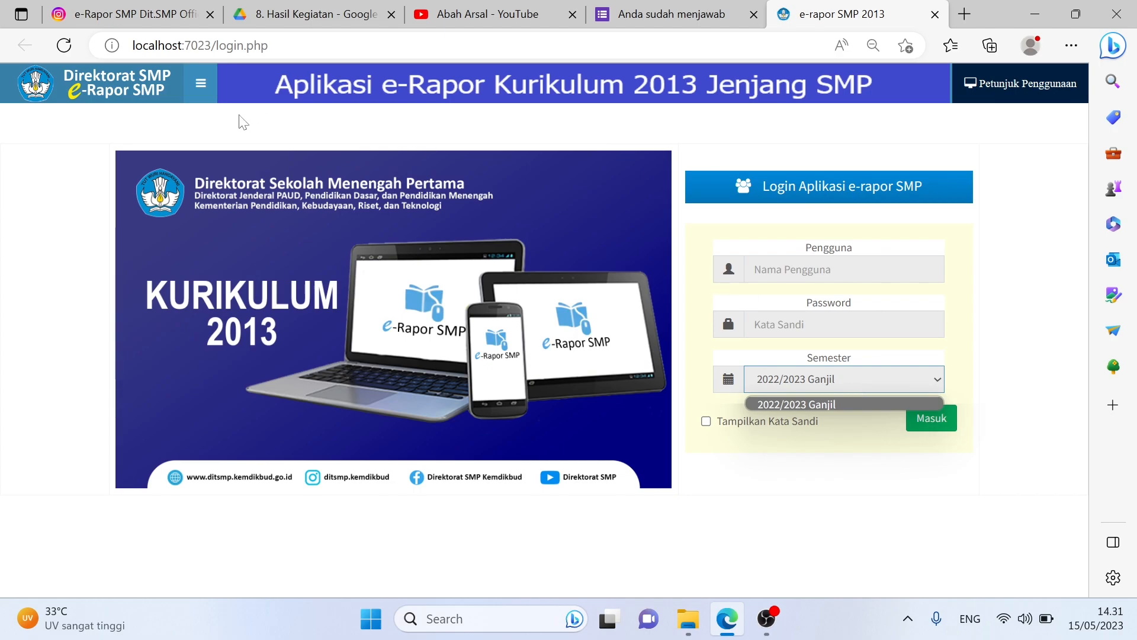
left_click(75, 50)
left_click(64, 46)
left_click(64, 45)
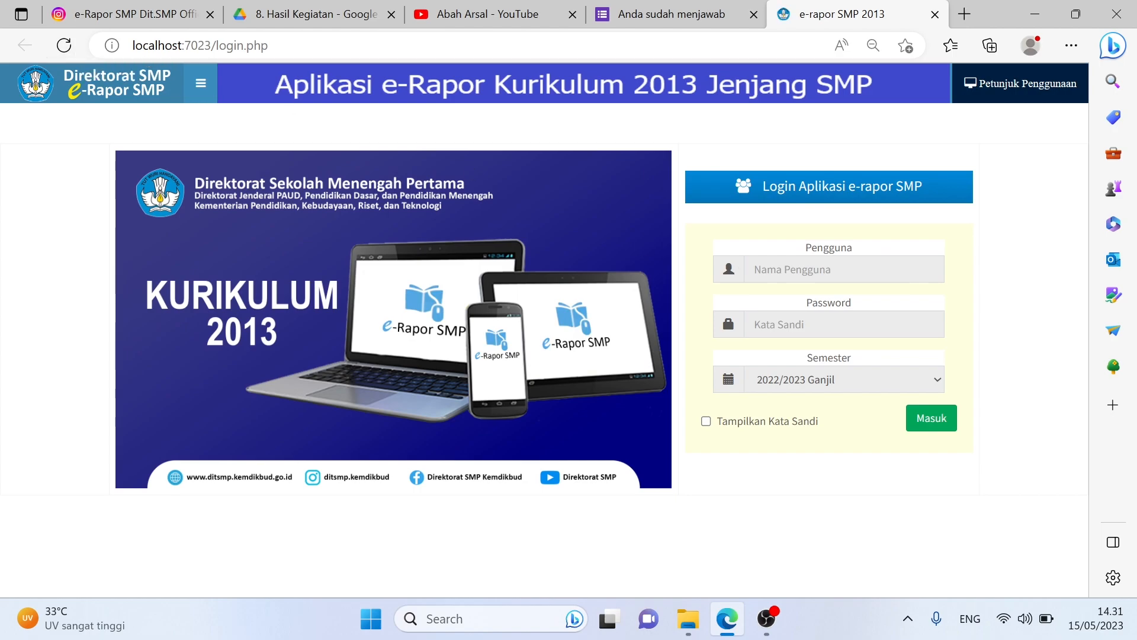
Step: Attempt to log in with the admin username and its password
left_click(843, 269)
type("admin")
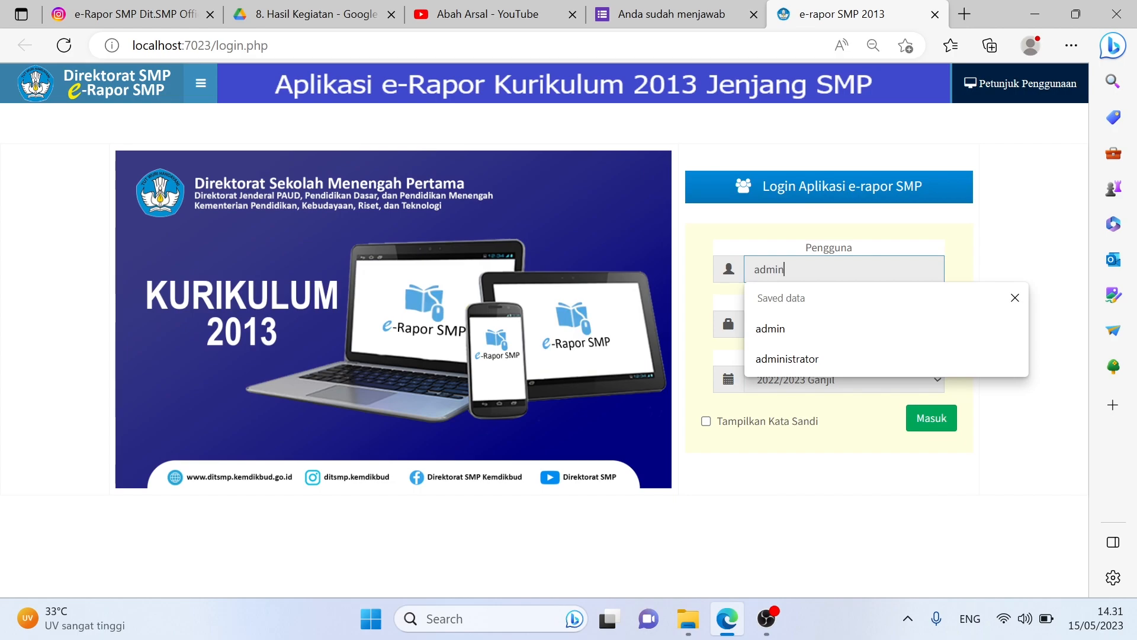
key("Down")
key("Down")
key("Tab")
type("••••••••••••")
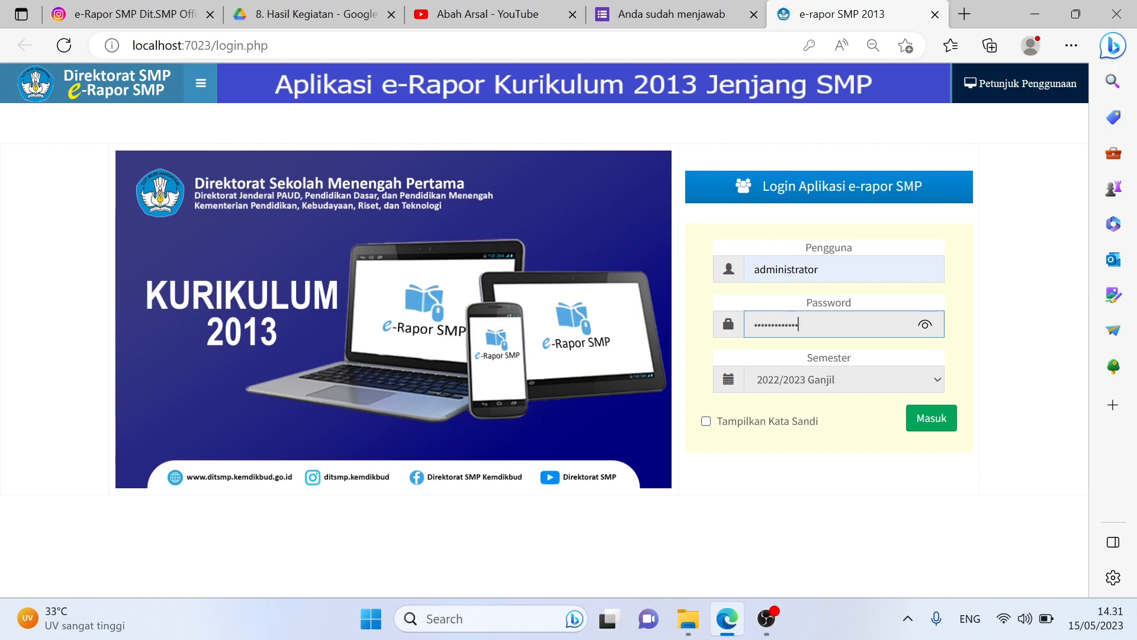
left_click(946, 418)
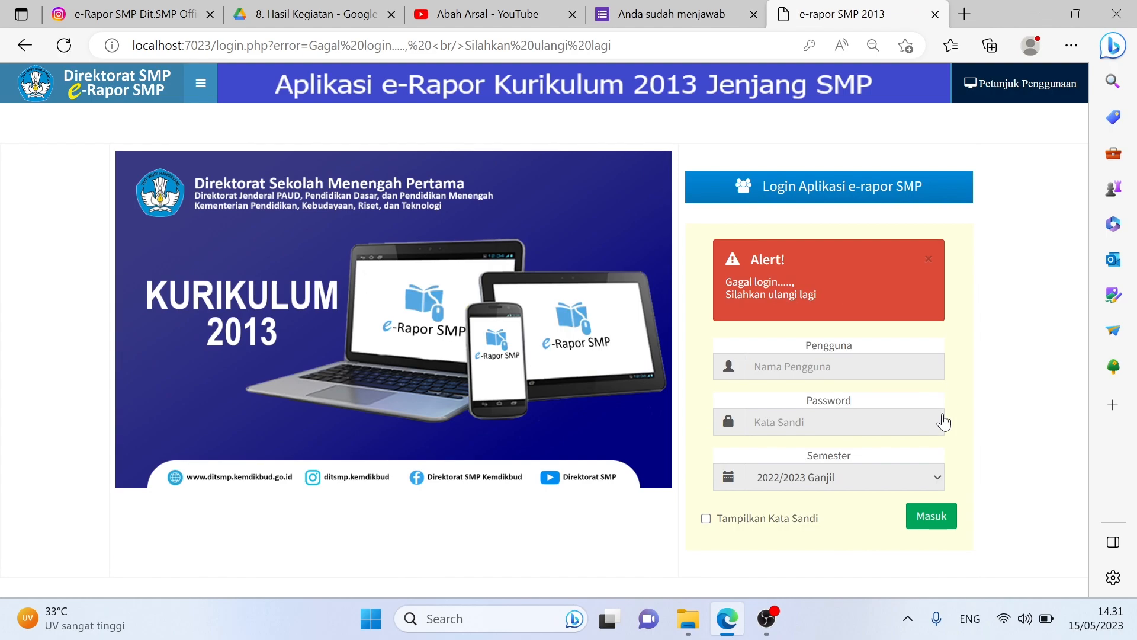
Step: Re-enter the admin credentials, log in, and dismiss the dashboard Informasi popup
left_click(844, 367)
type("admin")
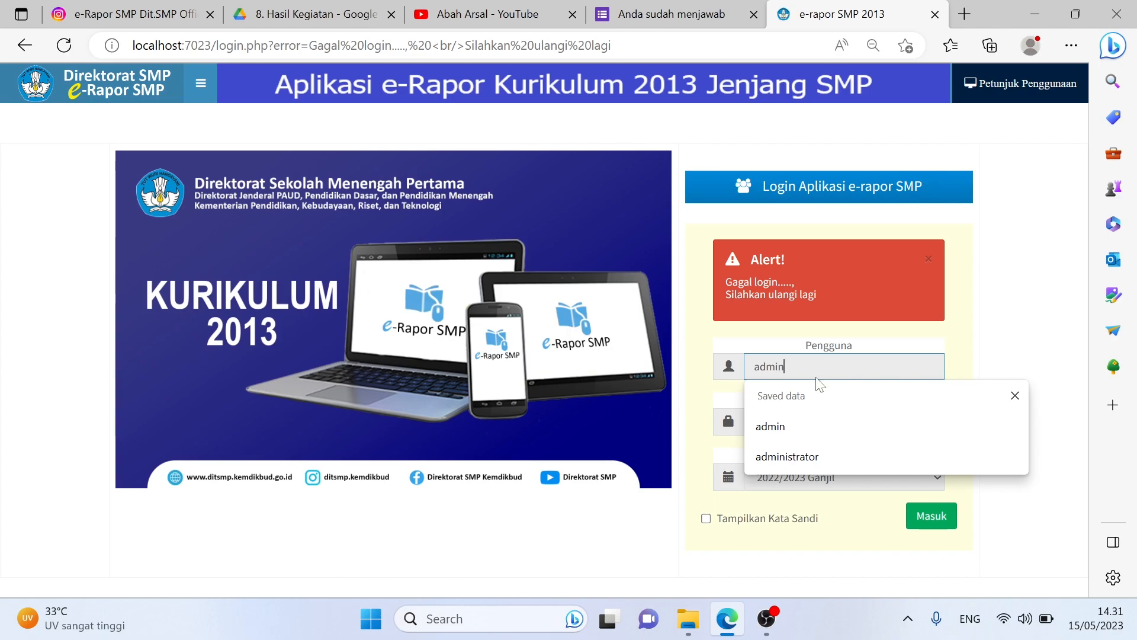
key("Tab")
type("••••••")
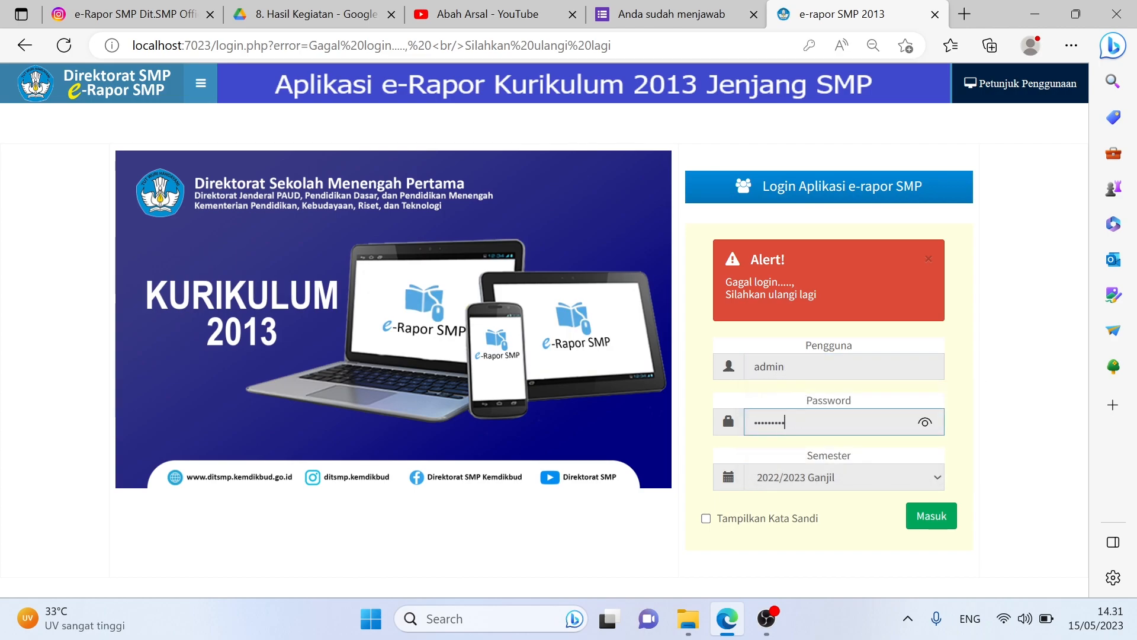
type("•••••")
left_click(929, 521)
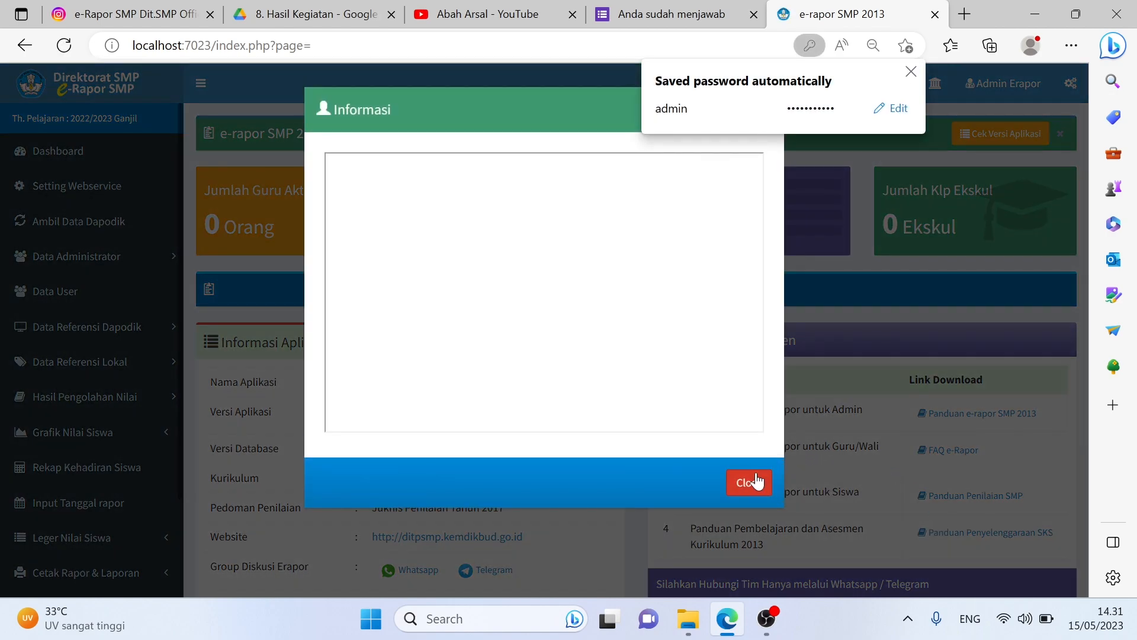
left_click(757, 481)
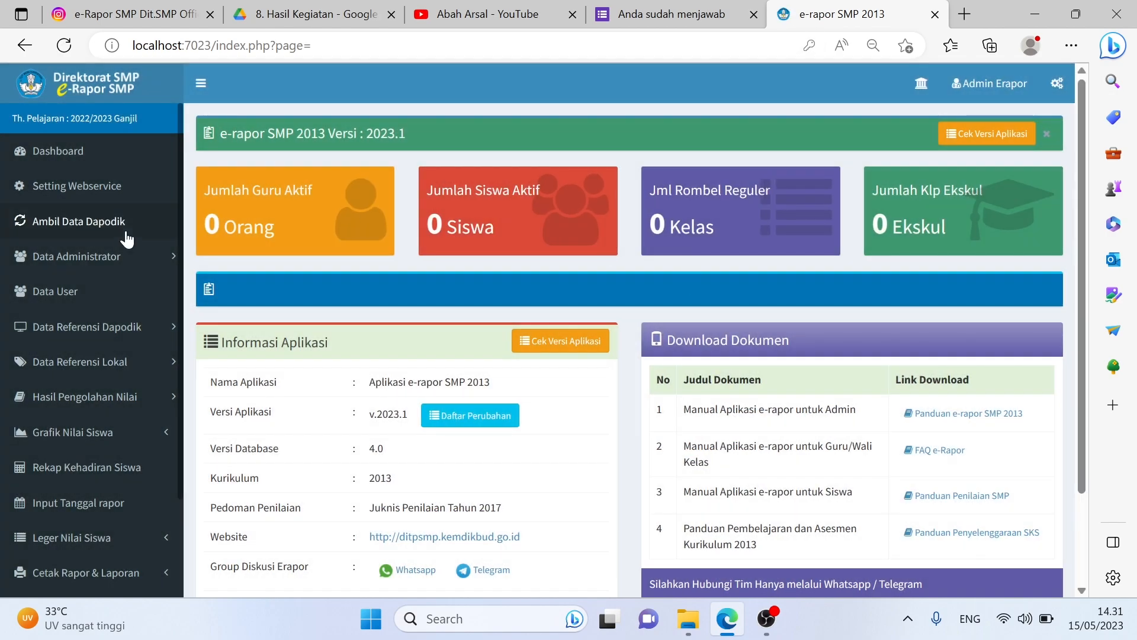
left_click(89, 195)
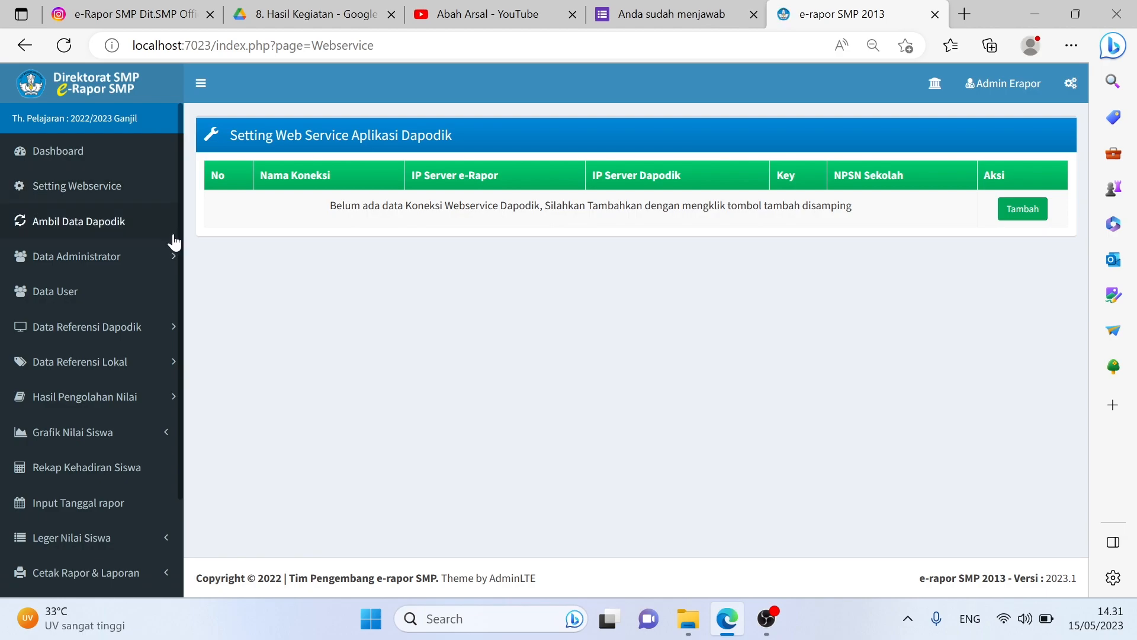
left_click(58, 151)
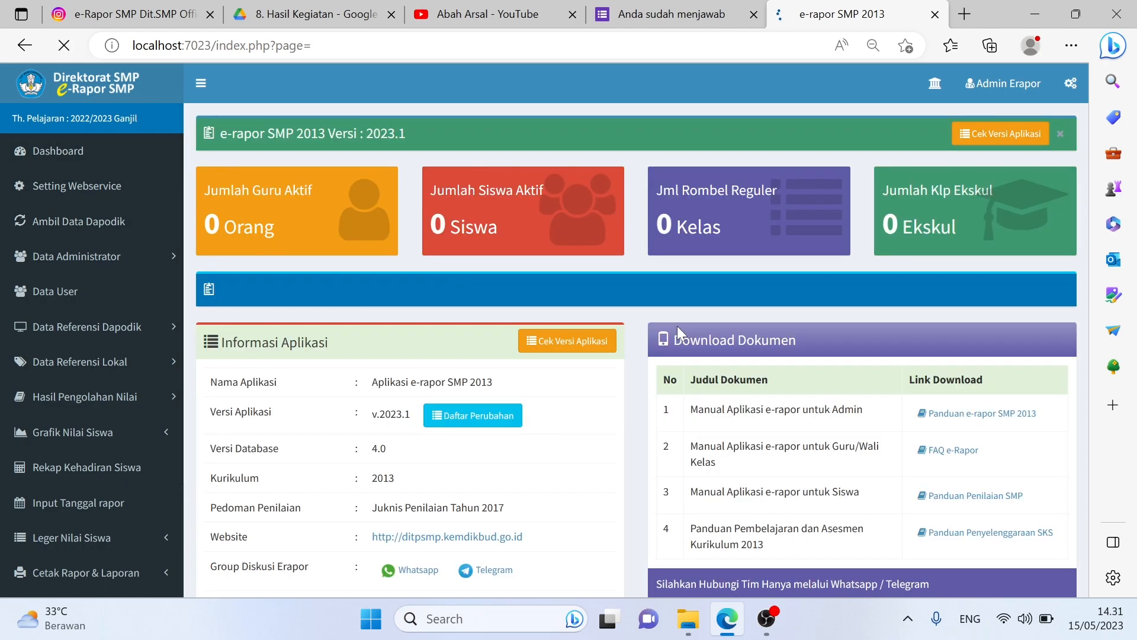
left_click(751, 487)
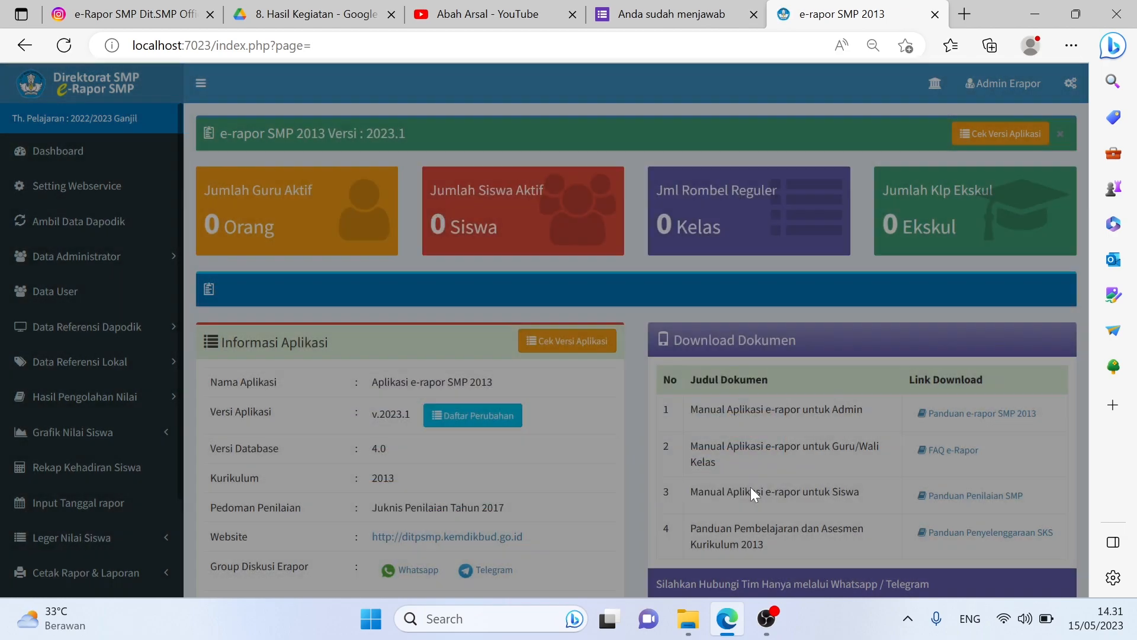
scroll(751, 487, "down", 3)
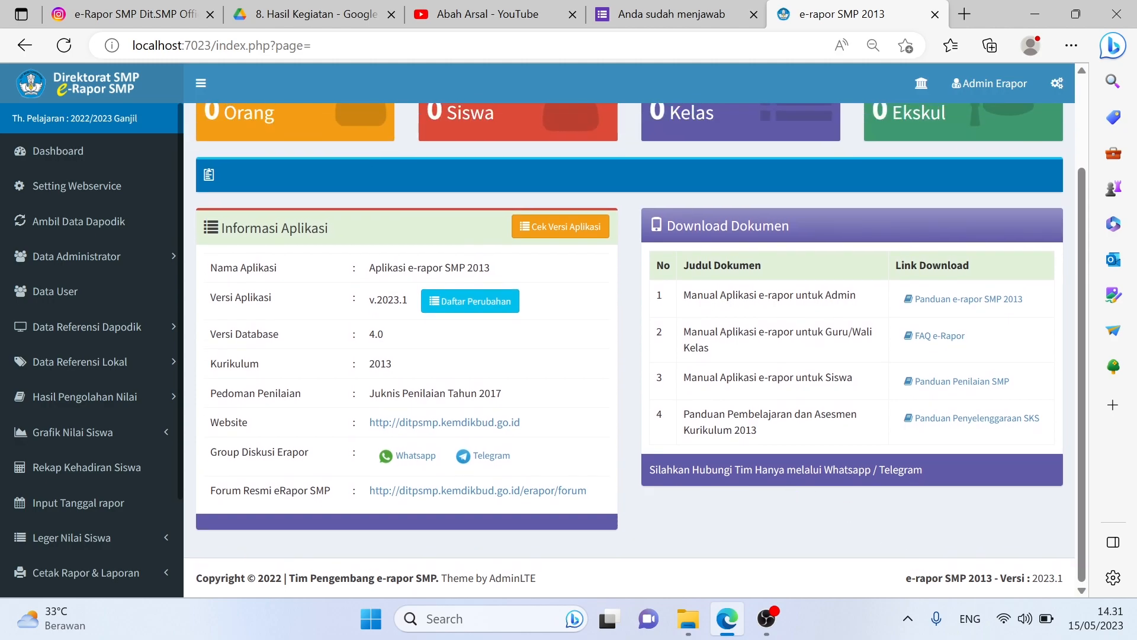
left_click_drag(913, 577, 1078, 584)
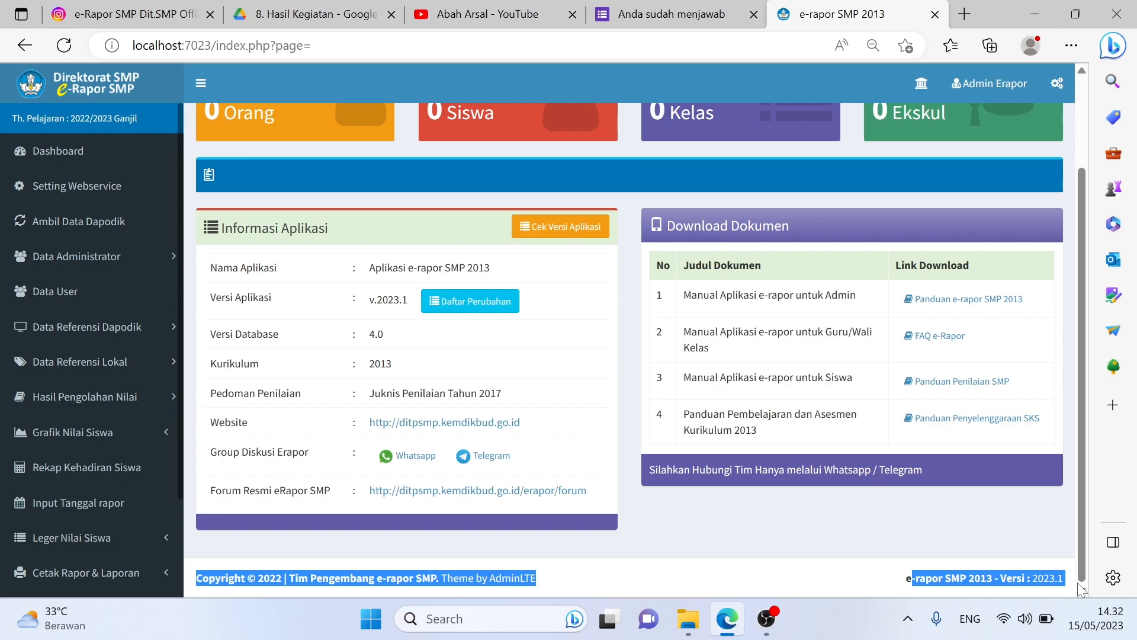
left_click(928, 554)
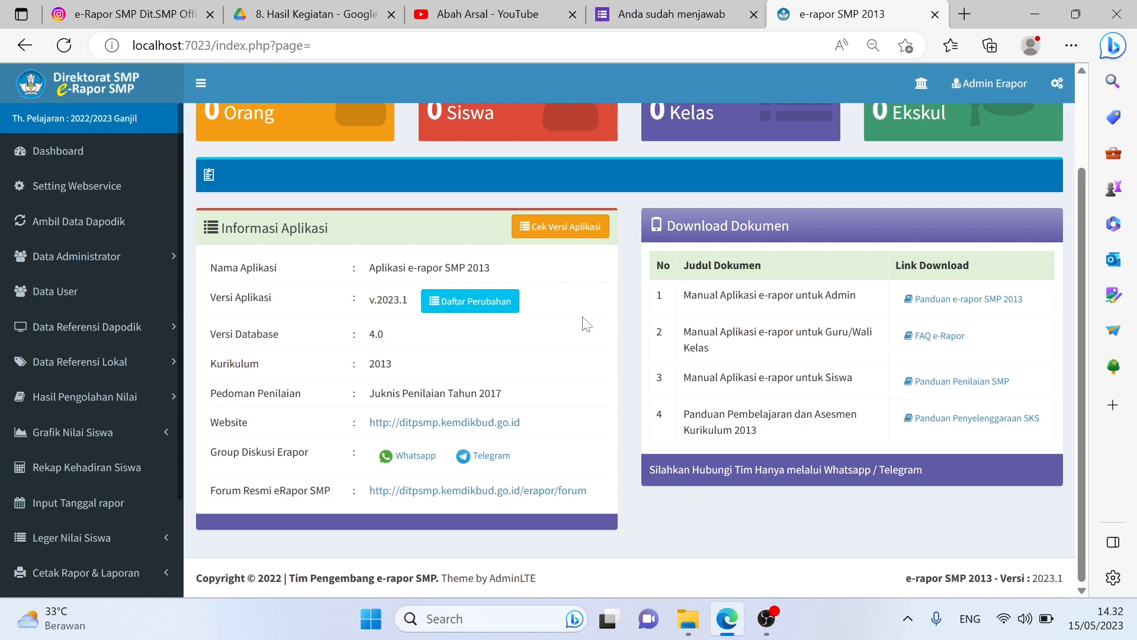
left_click(332, 11)
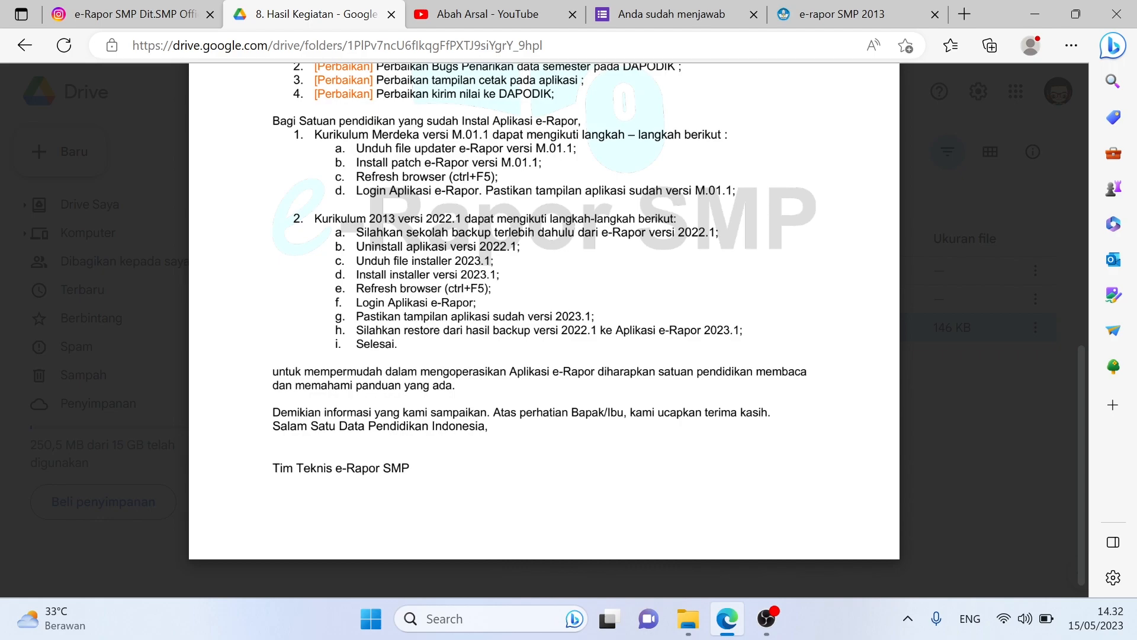
left_click(841, 14)
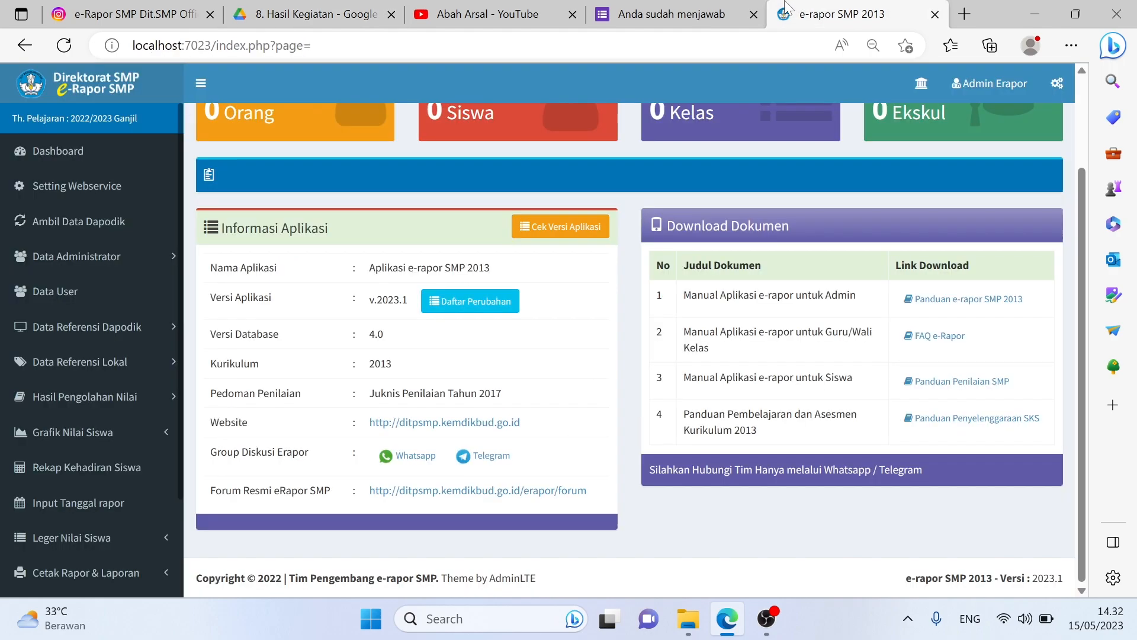
scroll(115, 441, "down", 2)
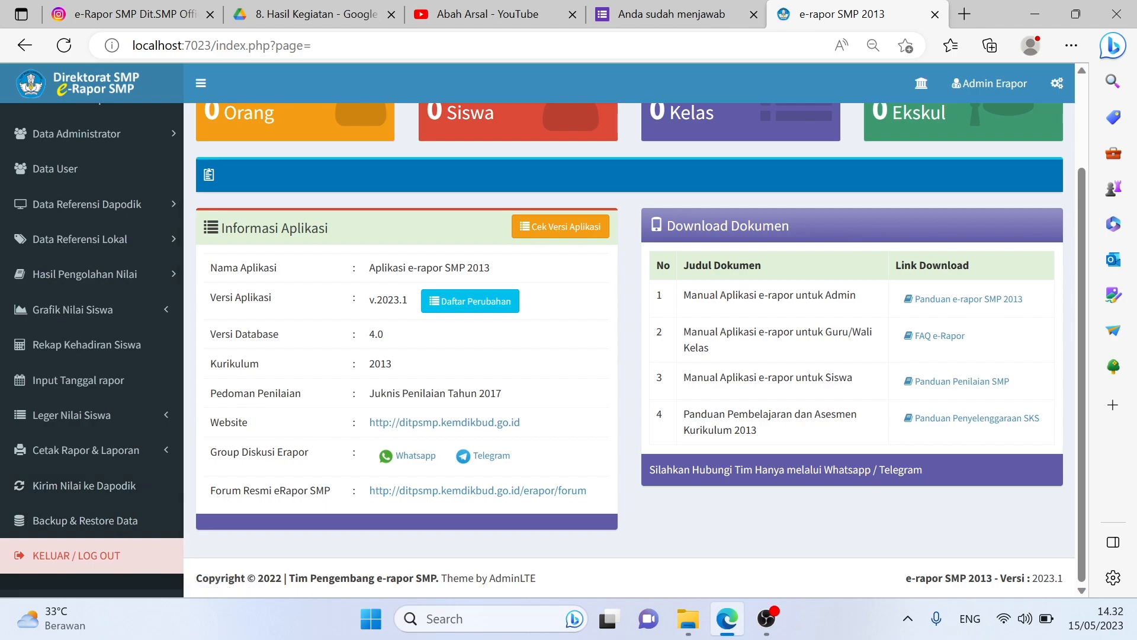
scroll(358, 495, "up", 2)
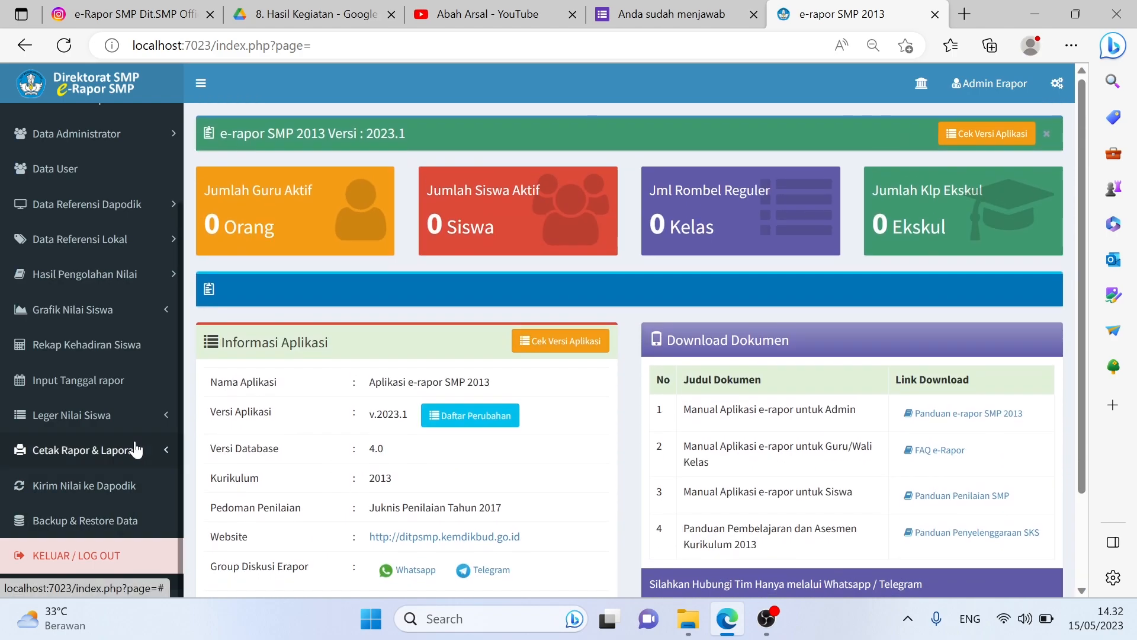
left_click(102, 518)
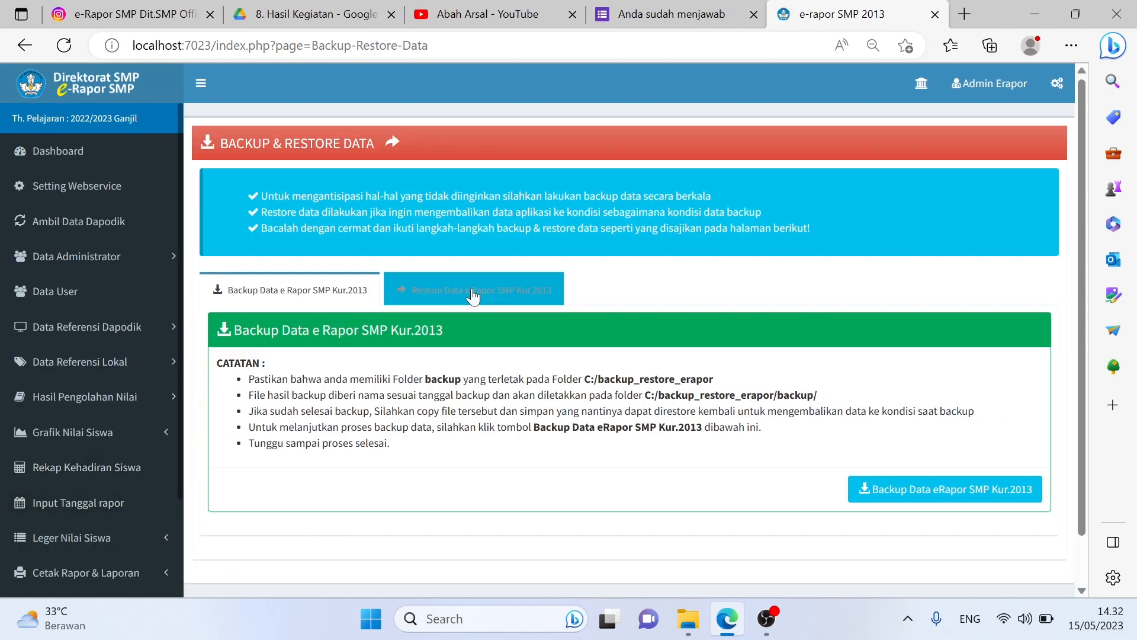
left_click(470, 290)
left_click(286, 512)
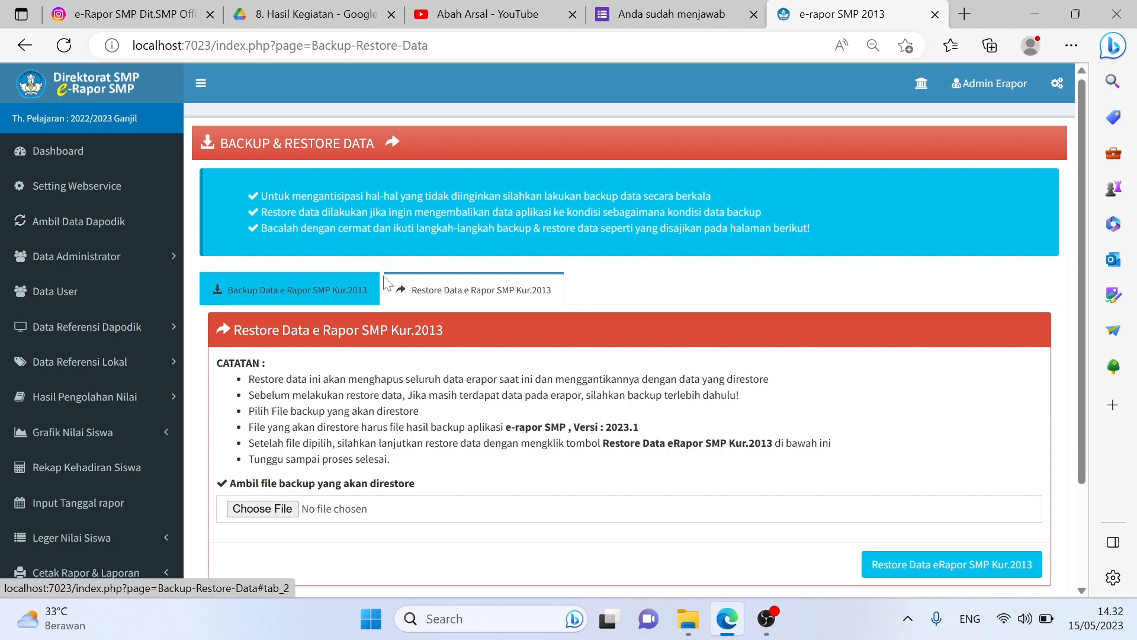
left_click(37, 152)
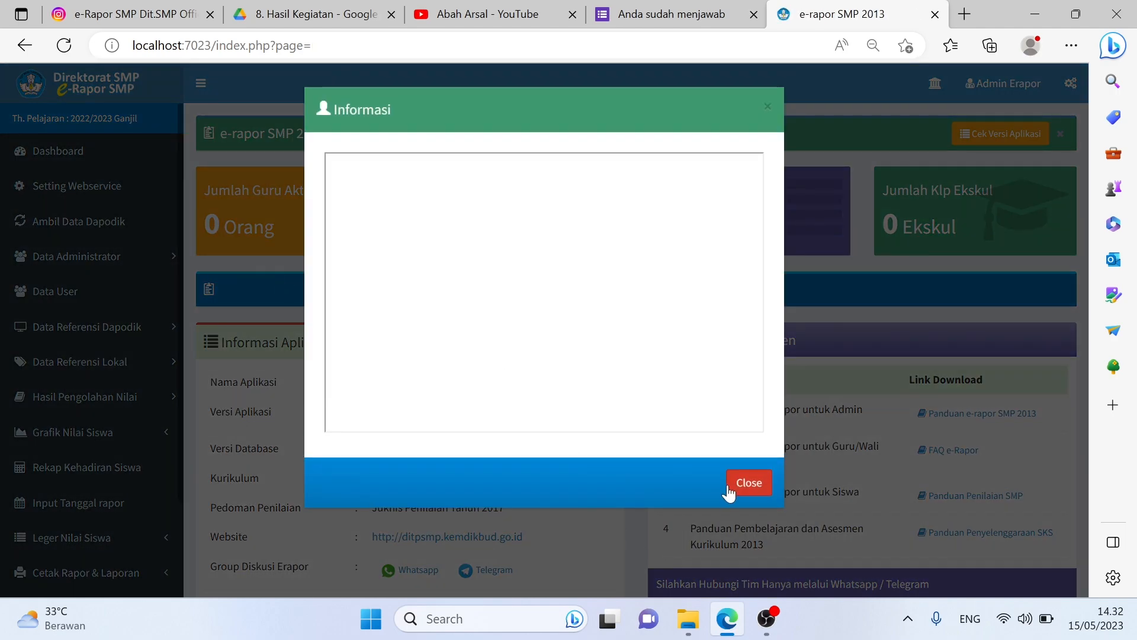
left_click(737, 485)
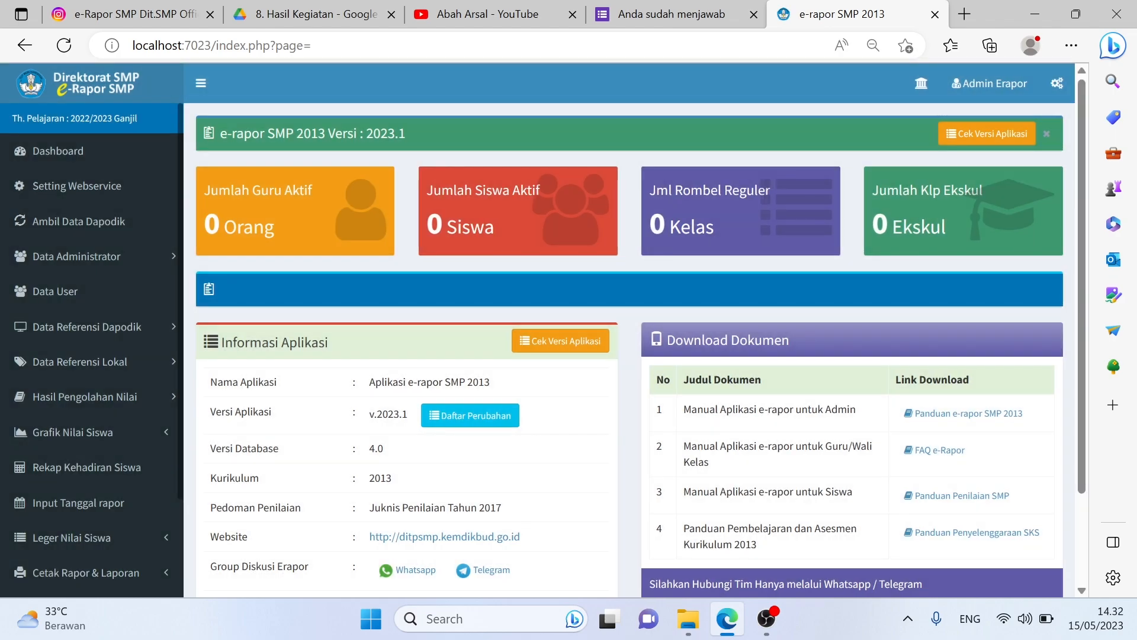